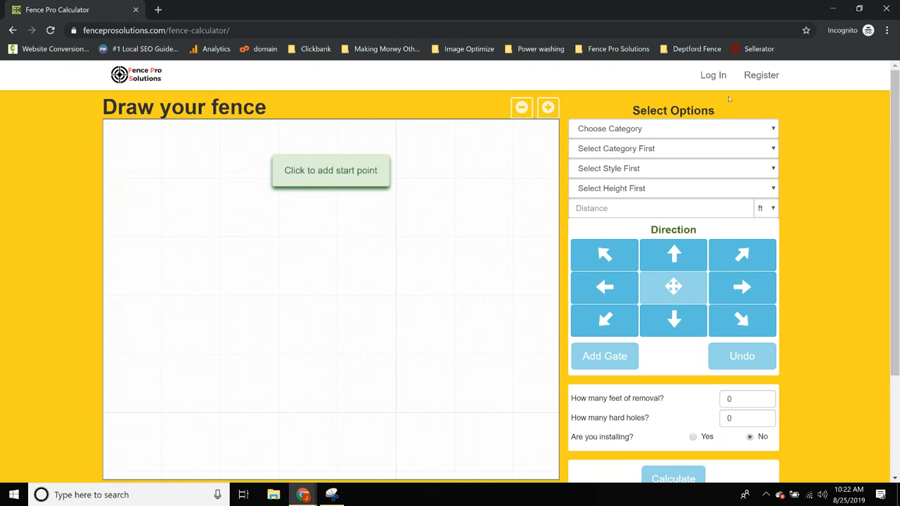
# Open the new-user registration form from the Register link at the top right
pyautogui.click(769, 79)
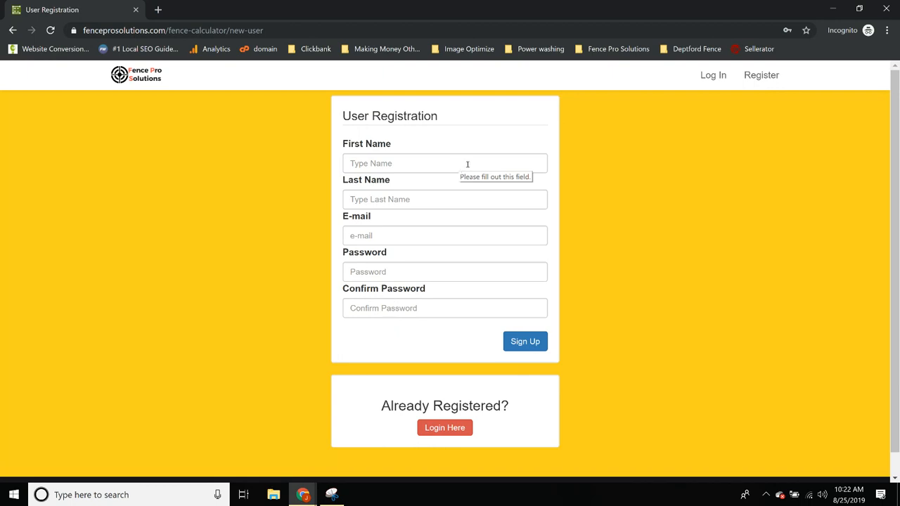
# Fill first and last name from a saved autofill entry and replace the e-mail address
pyautogui.click(466, 163)
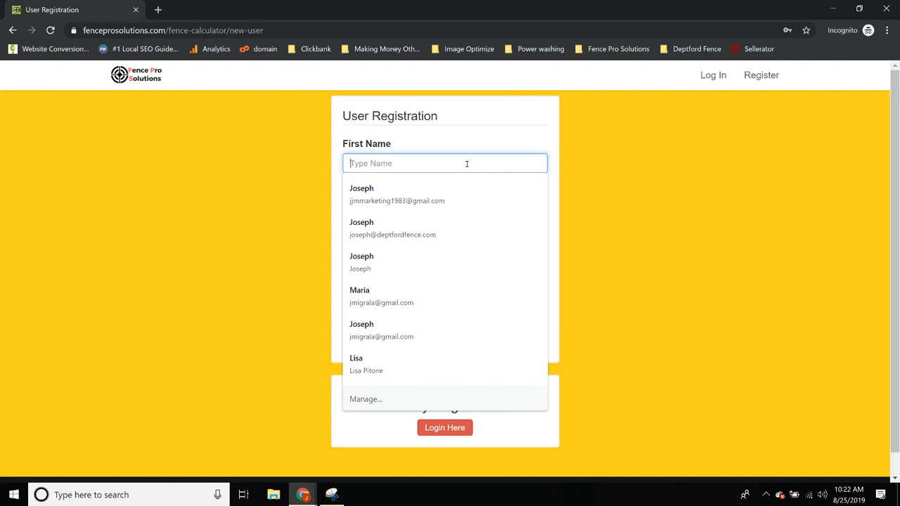
pyautogui.write('Jo')
pyautogui.click(436, 193)
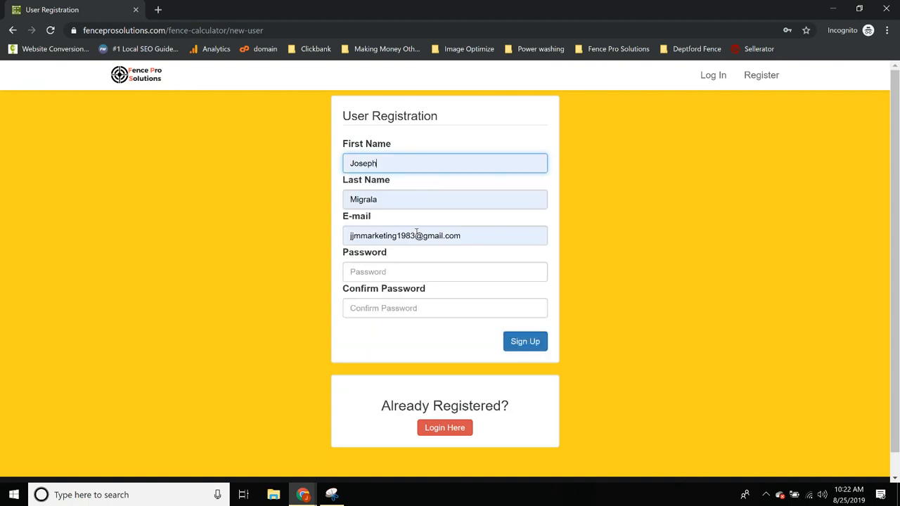
pyautogui.tripleClick(417, 235)
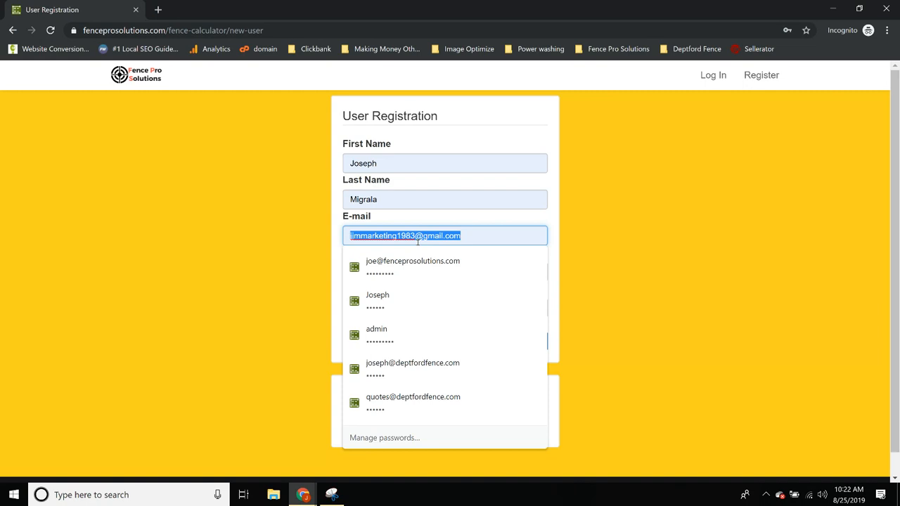
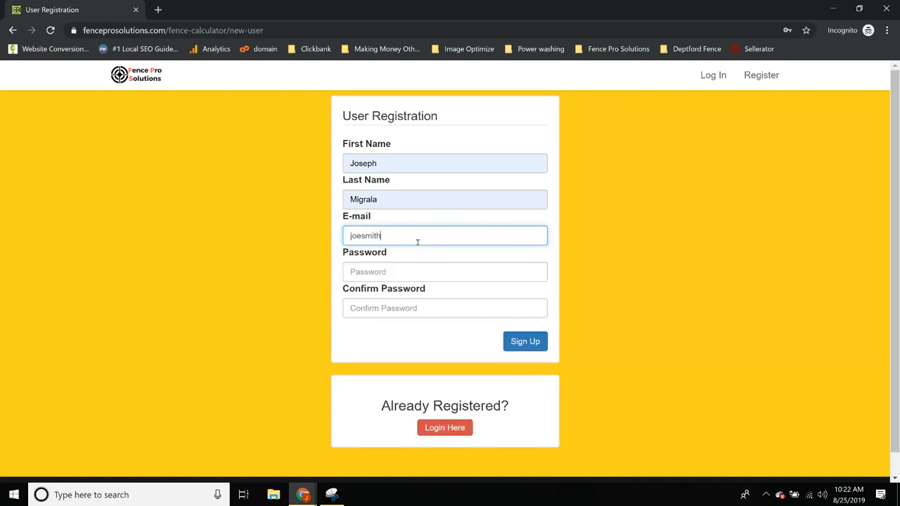
# Enter and confirm the password, sign up, and continue to the login page
pyautogui.press('Tab')
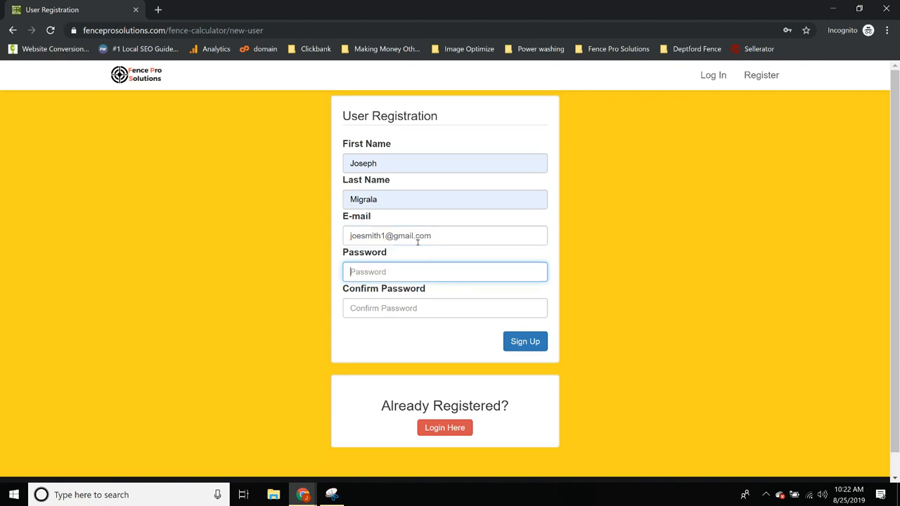
pyautogui.write('********')
pyautogui.press('Tab')
pyautogui.write('********')
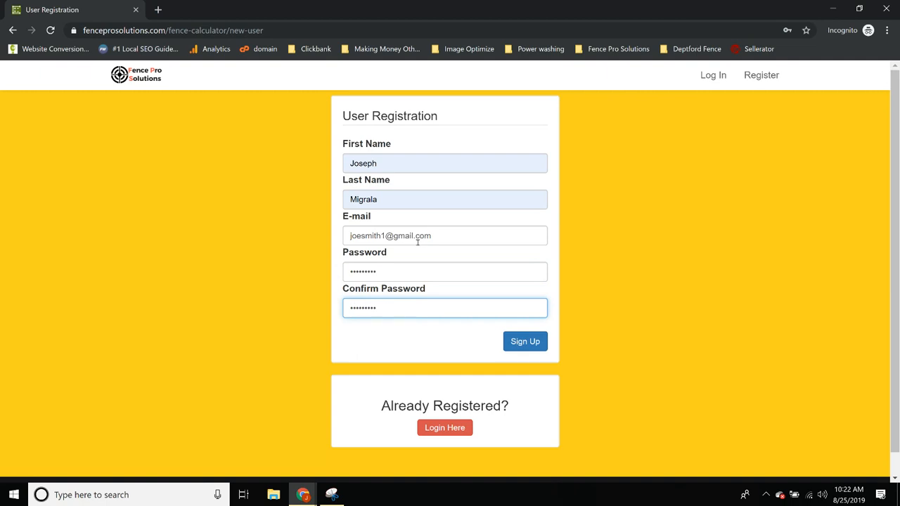
pyautogui.click(513, 345)
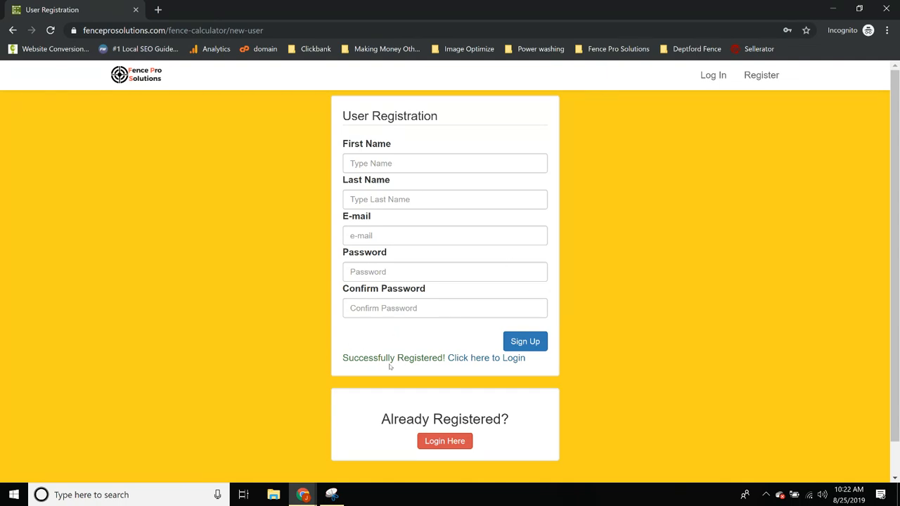
pyautogui.click(466, 363)
# Log in with the new account's e-mail and password, then go to Setup Your Styles
pyautogui.click(373, 182)
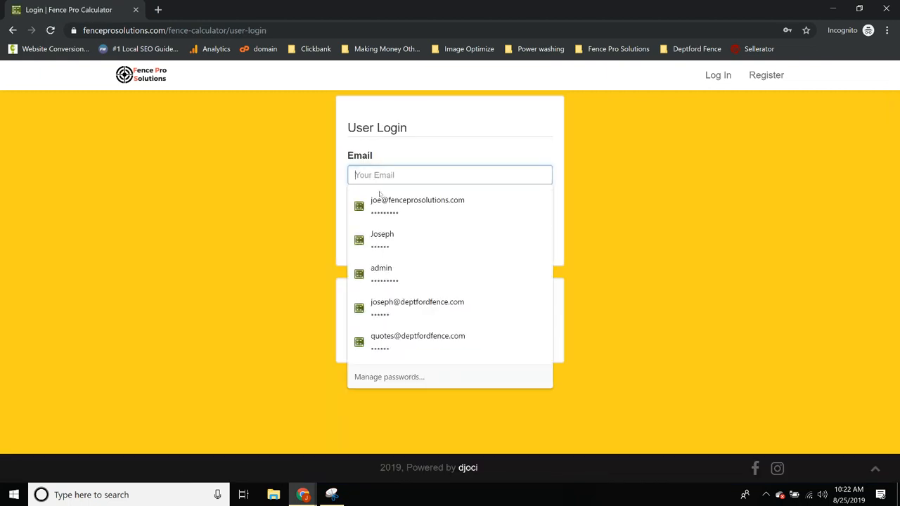
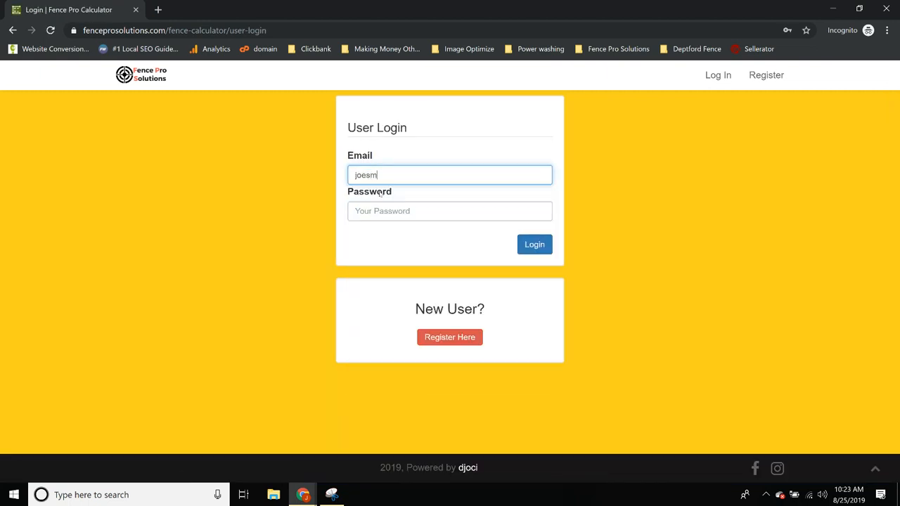
pyautogui.press('Tab')
pyautogui.write('********')
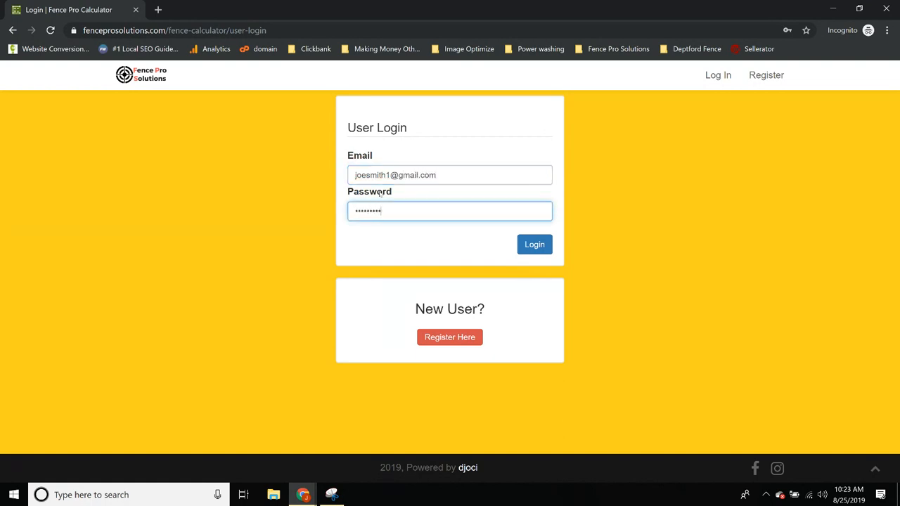
pyautogui.press('Return')
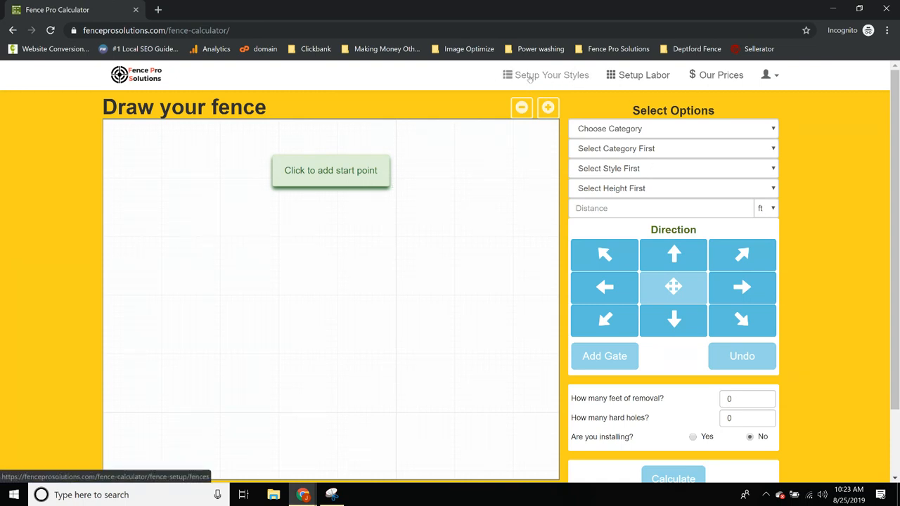
pyautogui.click(560, 77)
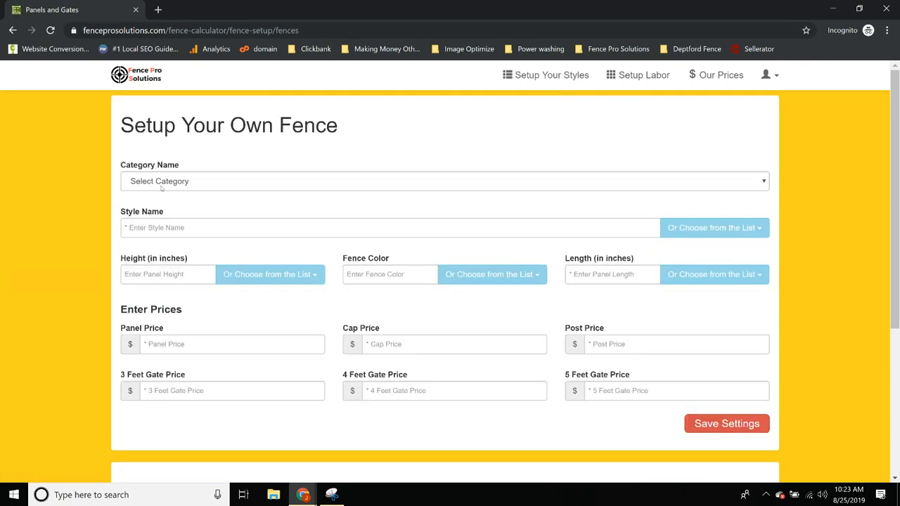
# Choose the Vinyl category and name the style Georgetown
pyautogui.click(161, 187)
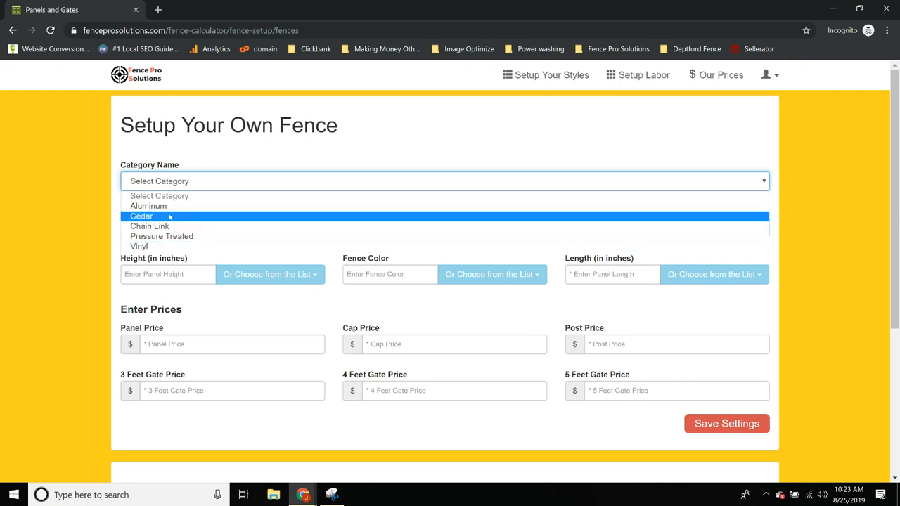
pyautogui.click(152, 246)
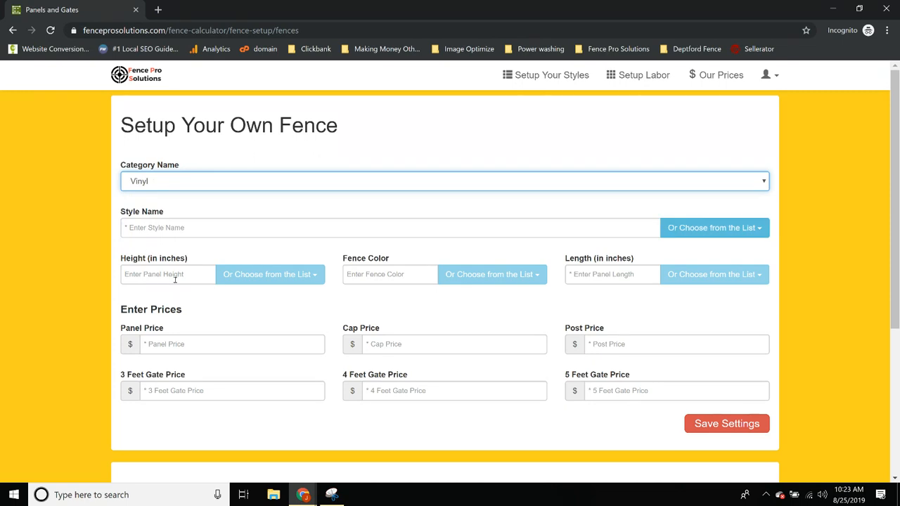
pyautogui.click(150, 228)
pyautogui.click(229, 201)
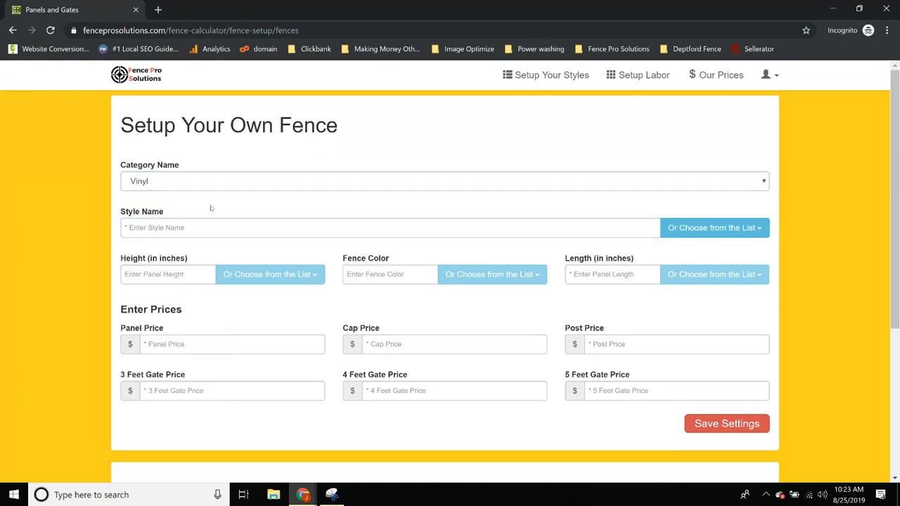
pyautogui.click(164, 229)
pyautogui.write('Georgetown')
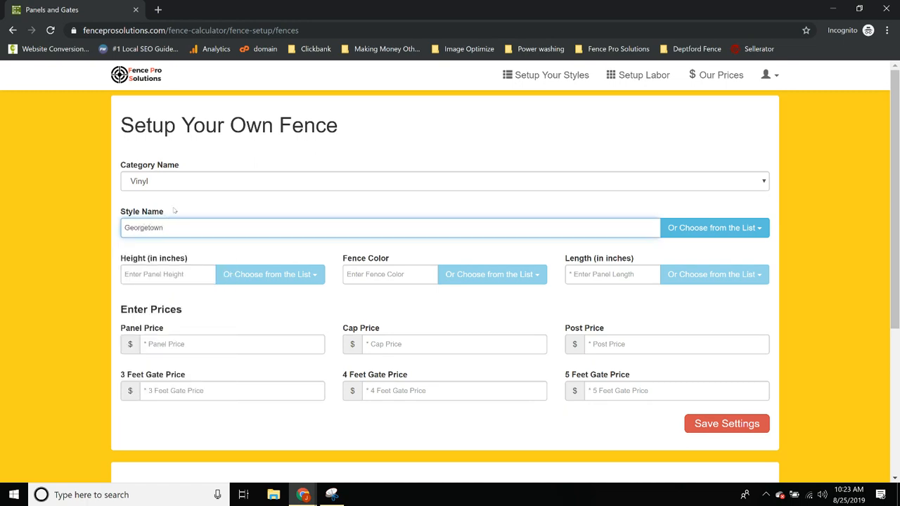
# Set height 72, fence colour White and panel length 95.5
pyautogui.click(157, 274)
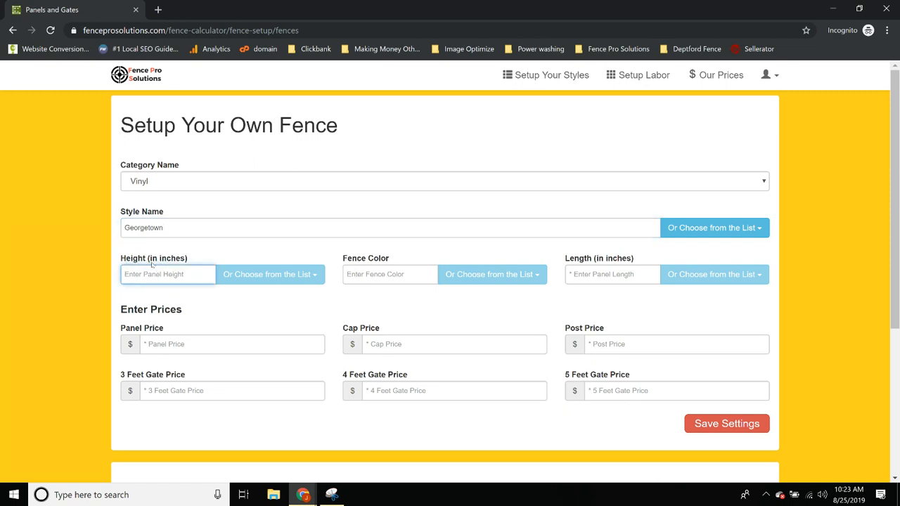
pyautogui.write('72')
pyautogui.click(381, 276)
pyautogui.write('White')
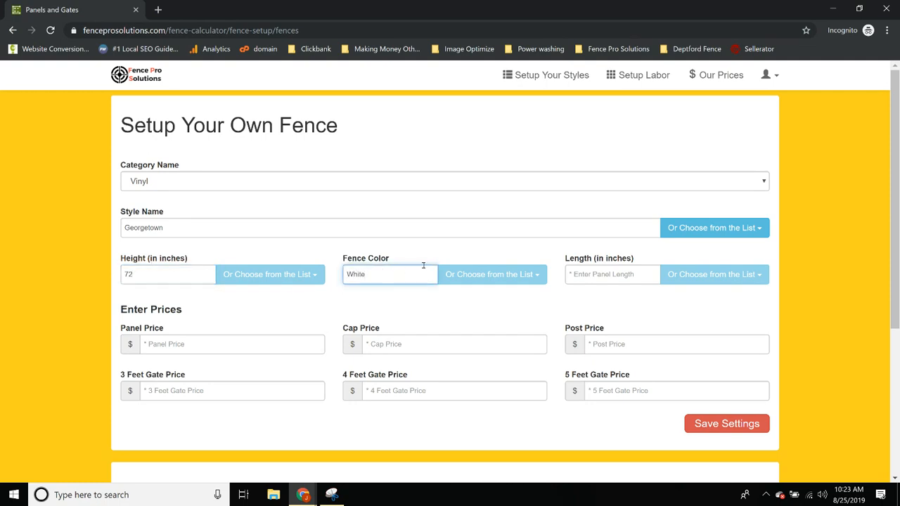
pyautogui.click(618, 276)
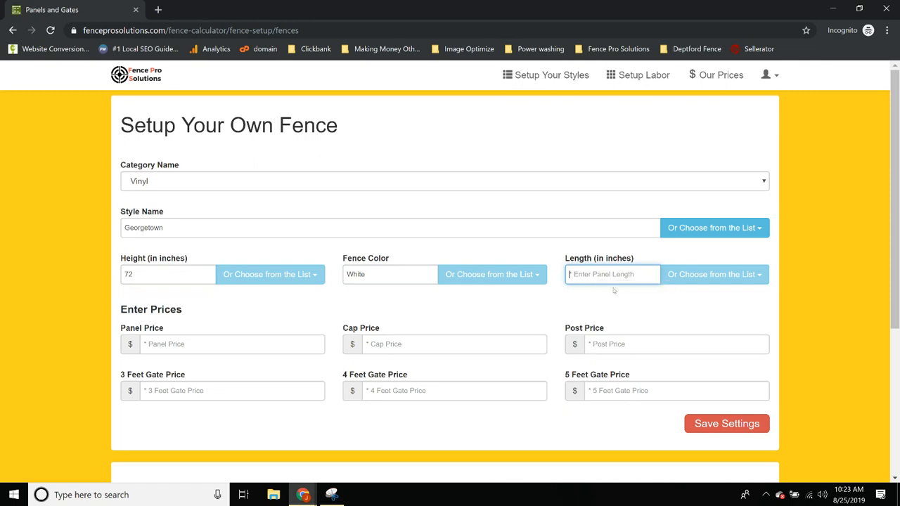
pyautogui.write('95.5')
# Enter a panel price of 150, cap price .01 and post price 35
pyautogui.click(234, 349)
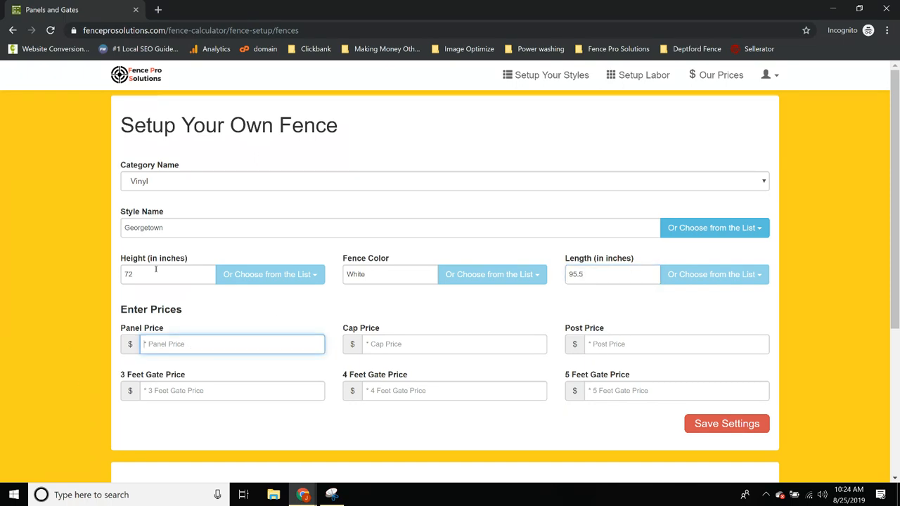
pyautogui.write('150')
pyautogui.click(398, 344)
pyautogui.write('.01')
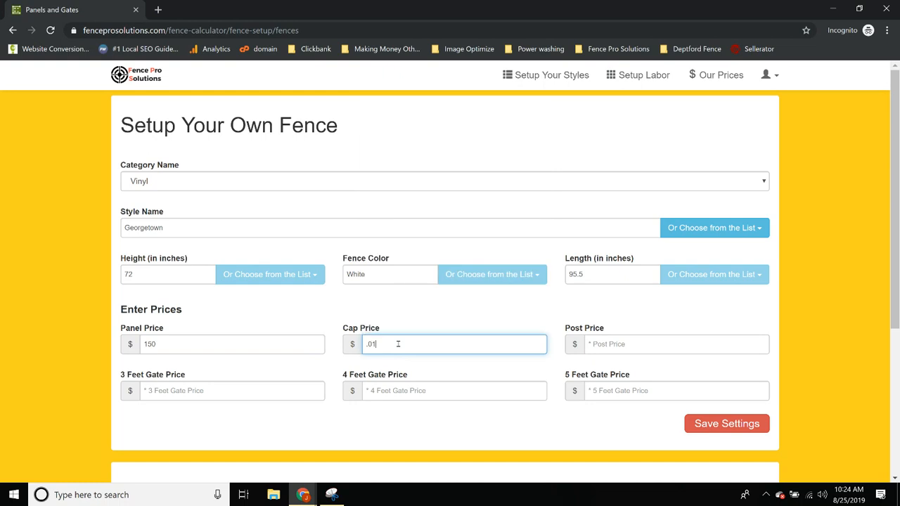
pyautogui.click(426, 327)
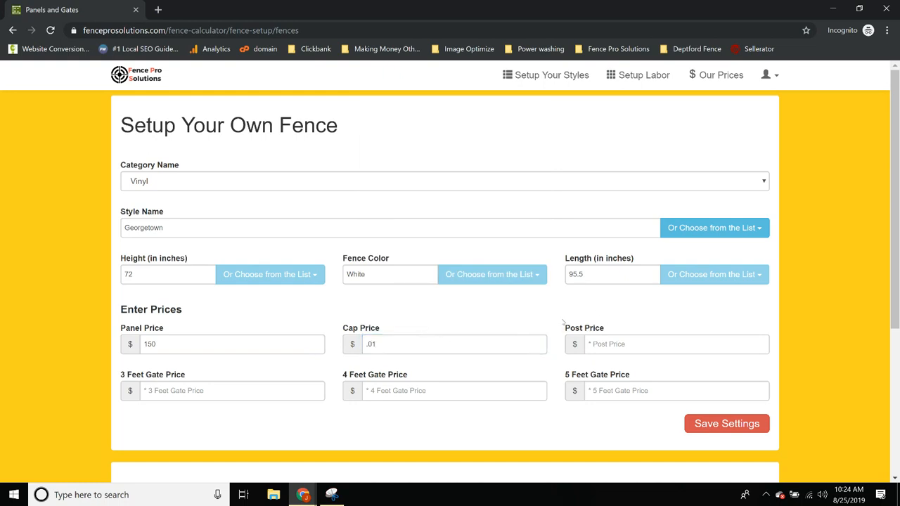
pyautogui.click(606, 351)
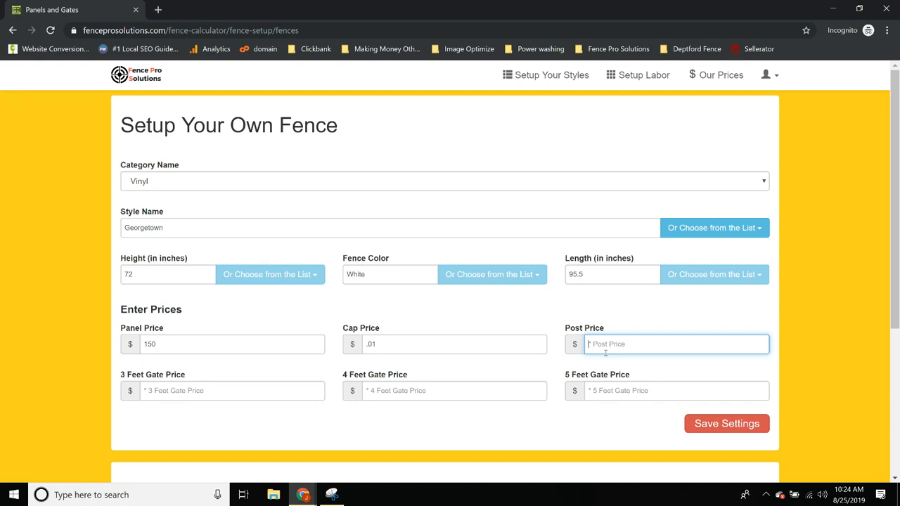
pyautogui.write('35')
# Set the 3, 4 and 5 feet gate prices to 325, 350 and 375
pyautogui.click(173, 390)
pyautogui.write('375')
pyautogui.click(428, 396)
pyautogui.write('375')
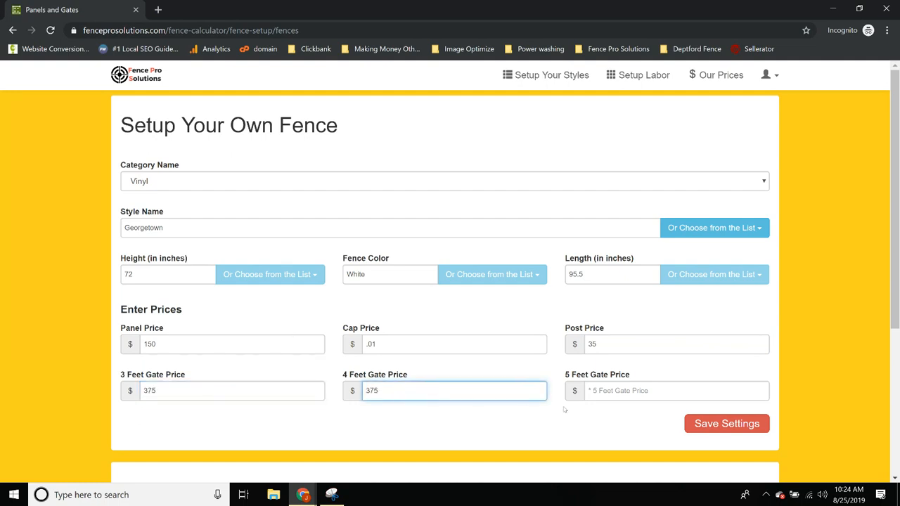
pyautogui.click(625, 392)
pyautogui.write('375')
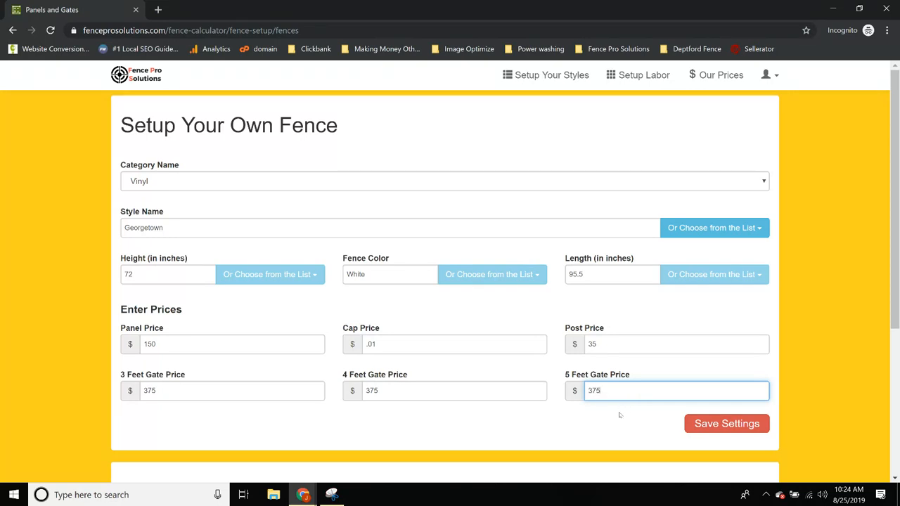
pyautogui.click(184, 400)
pyautogui.doubleClick(183, 399)
pyautogui.write('325')
pyautogui.press('Tab')
pyautogui.write('350')
pyautogui.press('Tab')
pyautogui.write('375')
# Save the Georgetown style, dismiss the confirmation, and go to Our Prices
pyautogui.click(706, 424)
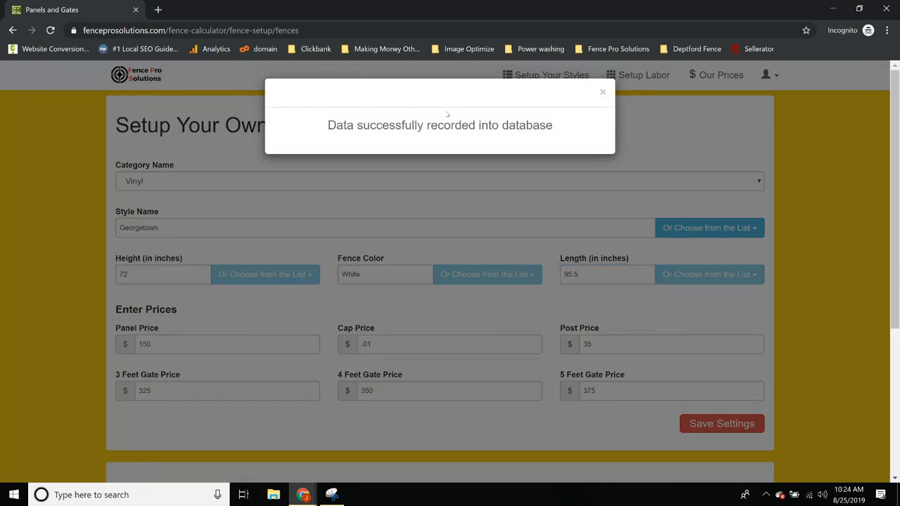
pyautogui.moveTo(342, 122); pyautogui.dragTo(545, 129)
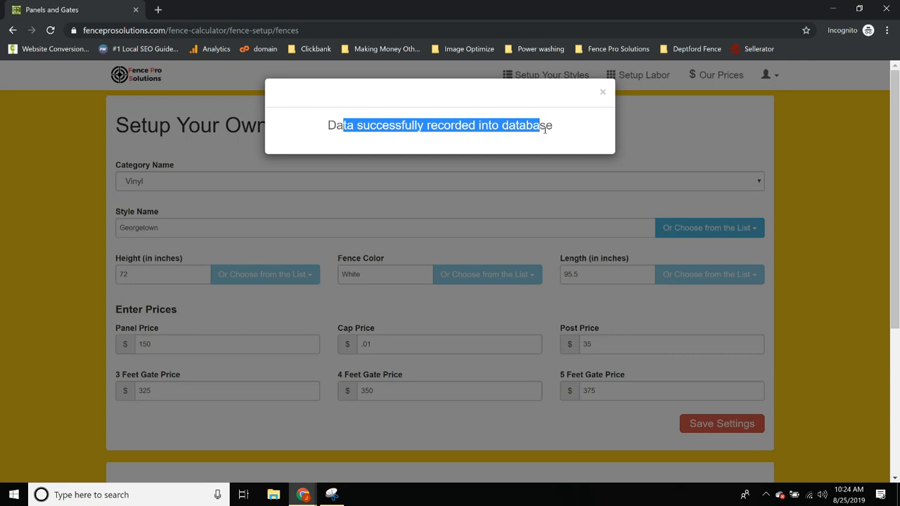
pyautogui.click(602, 92)
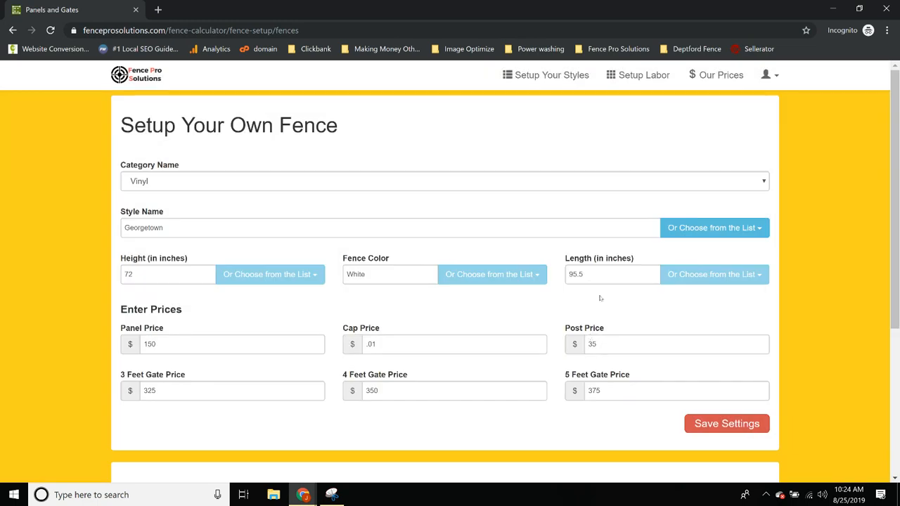
pyautogui.click(706, 77)
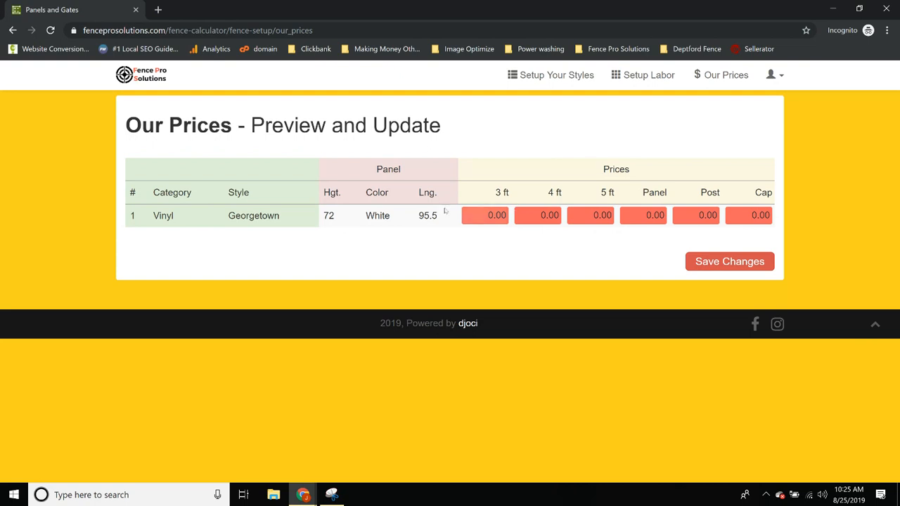
# Check the Georgetown price fields from 3 ft gate to Cap, then select the 3 ft value
pyautogui.click(490, 215)
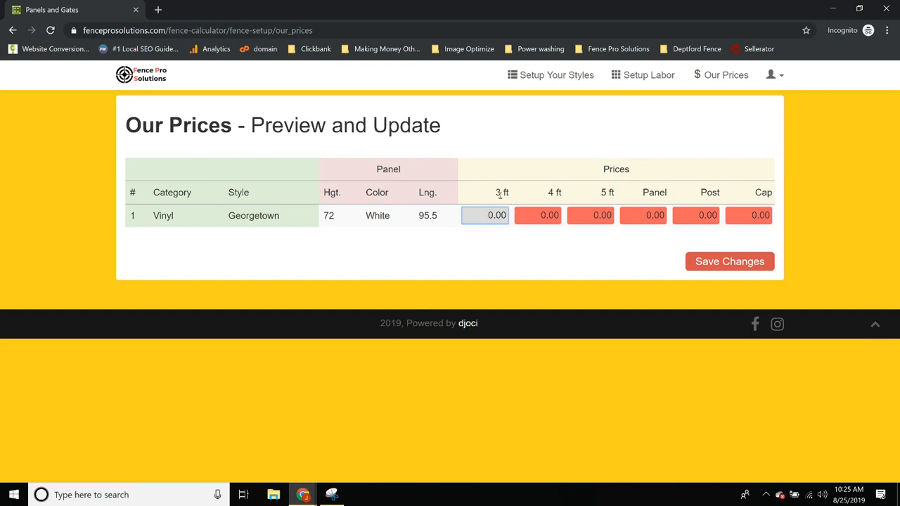
pyautogui.click(545, 215)
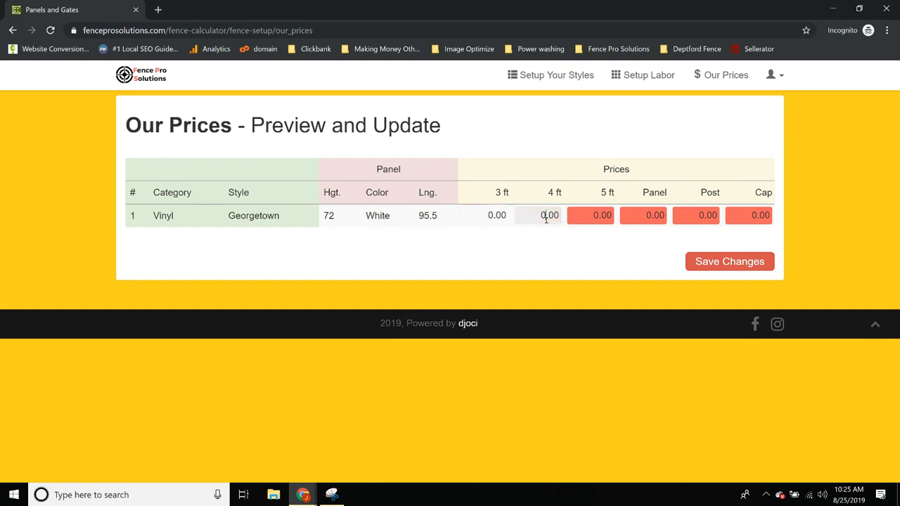
pyautogui.click(603, 215)
pyautogui.click(650, 215)
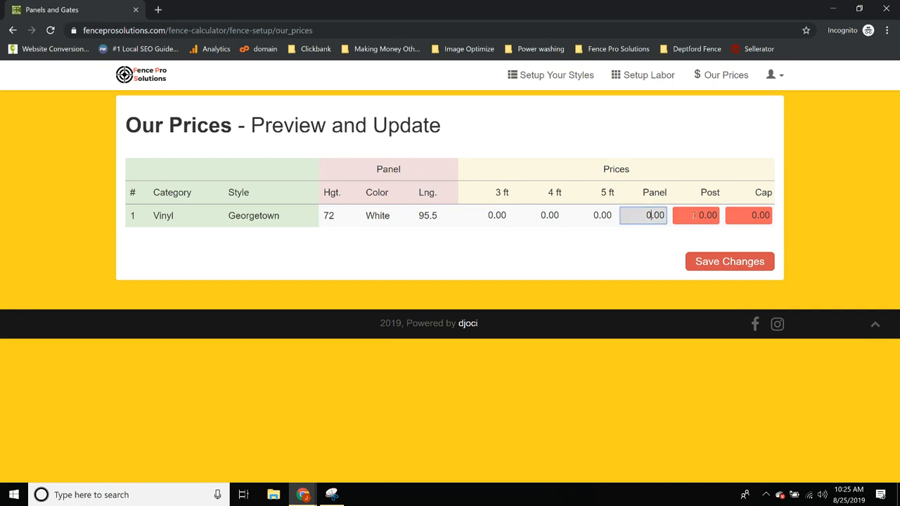
pyautogui.click(698, 215)
pyautogui.click(742, 215)
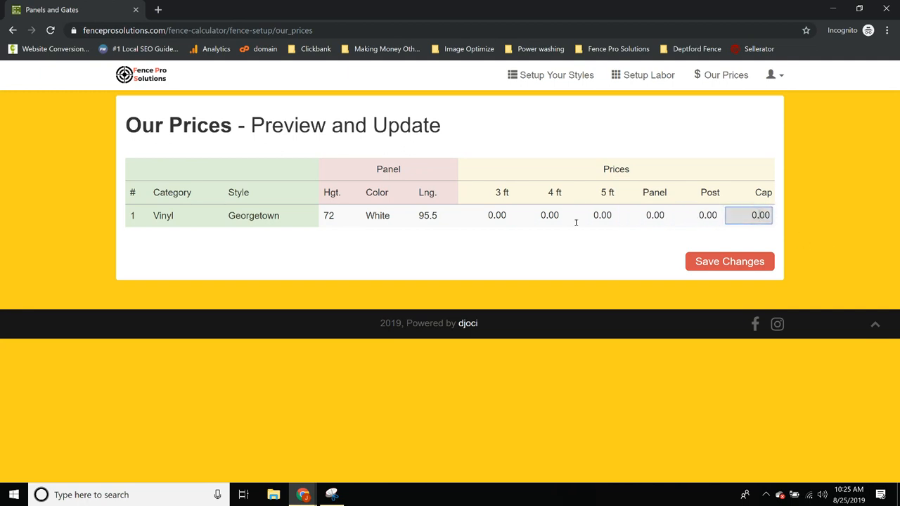
pyautogui.click(507, 218)
pyautogui.moveTo(507, 216); pyautogui.dragTo(485, 216)
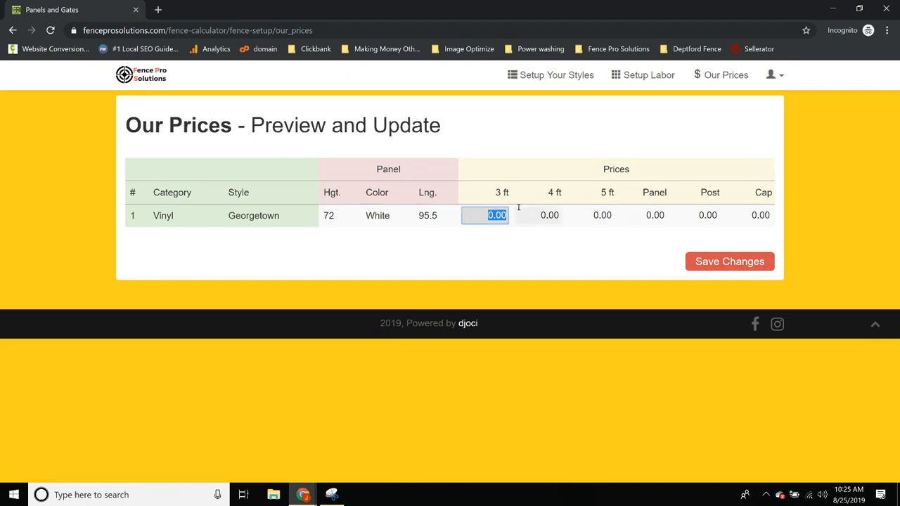
# Enter gate prices 150, 175, 200, panel 100, post 18 and cap .01
pyautogui.write('150')
pyautogui.press('Tab')
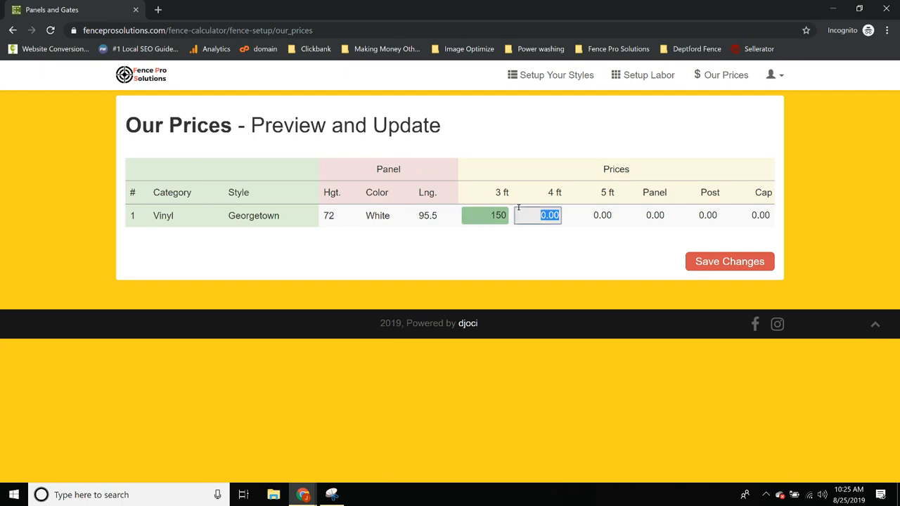
pyautogui.write('175')
pyautogui.press('Tab')
pyautogui.write('200')
pyautogui.press('Tab')
pyautogui.write('10')
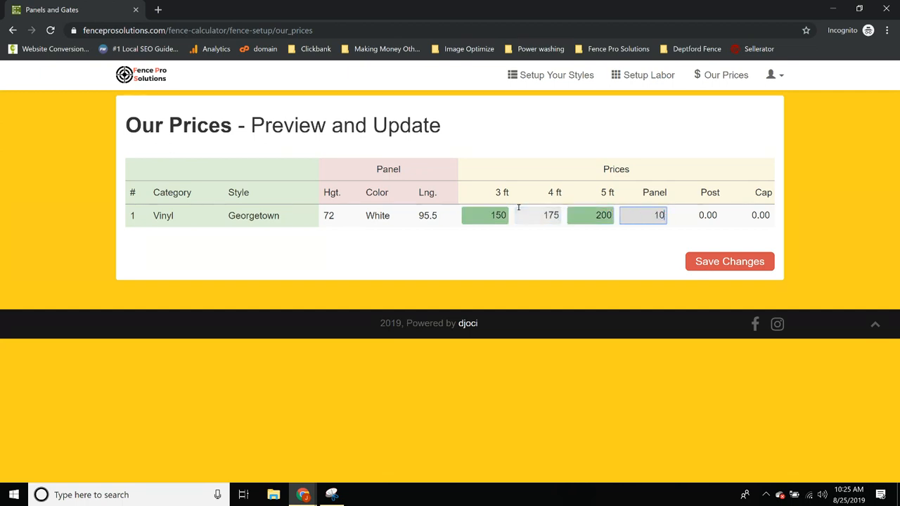
pyautogui.press('Tab')
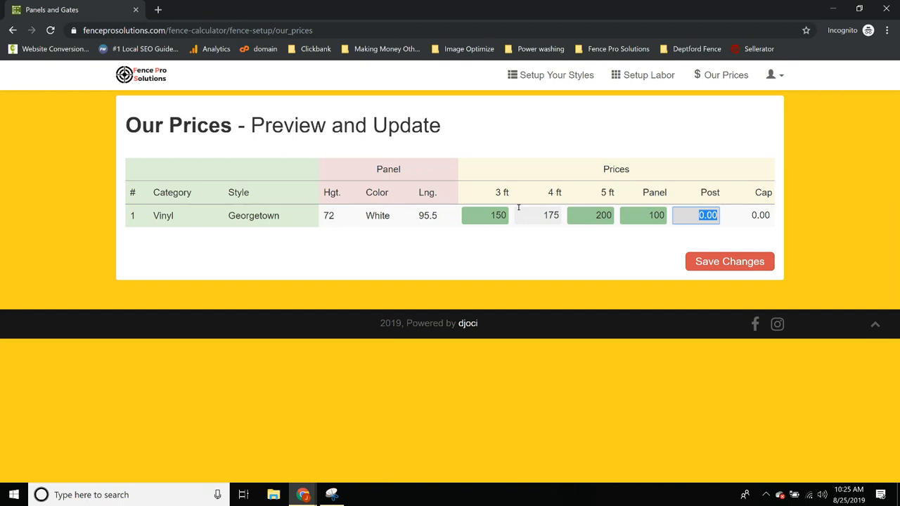
pyautogui.write('18')
pyautogui.press('Tab')
pyautogui.write('.01')
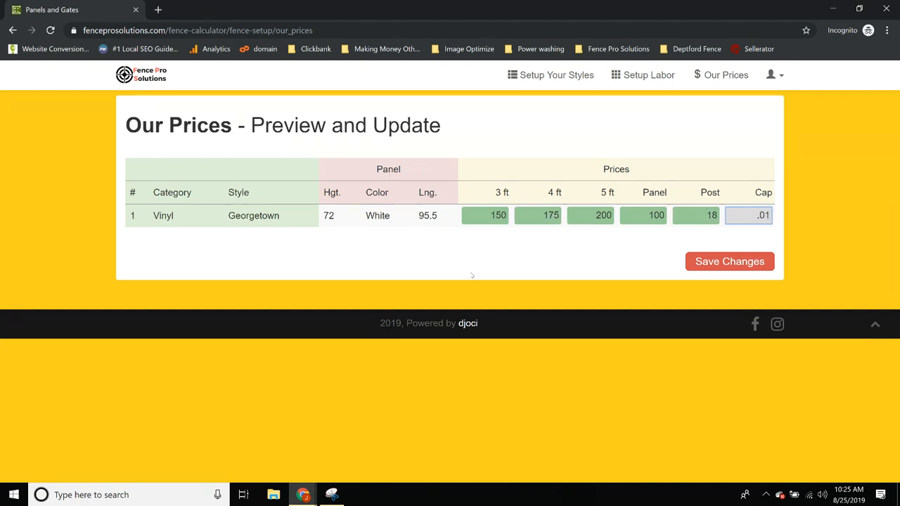
# Save the updated Georgetown prices and go to Setup Labor
pyautogui.click(610, 256)
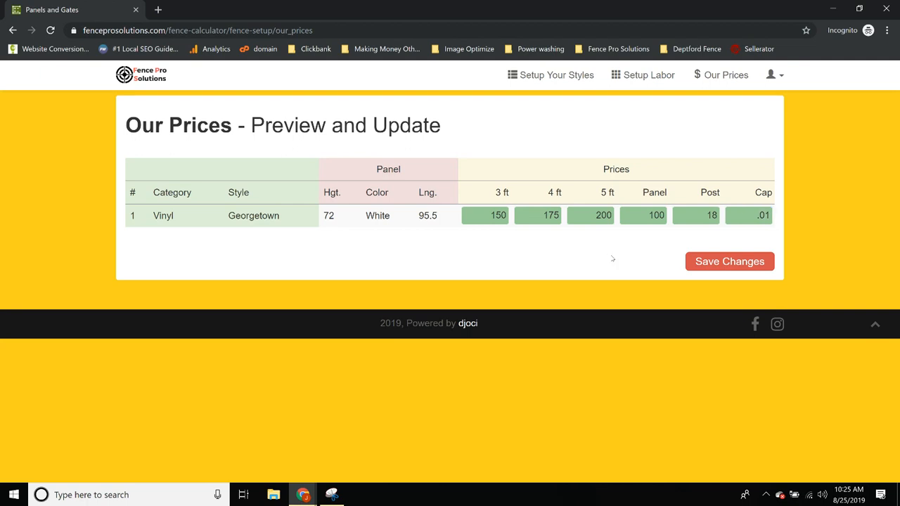
pyautogui.click(722, 266)
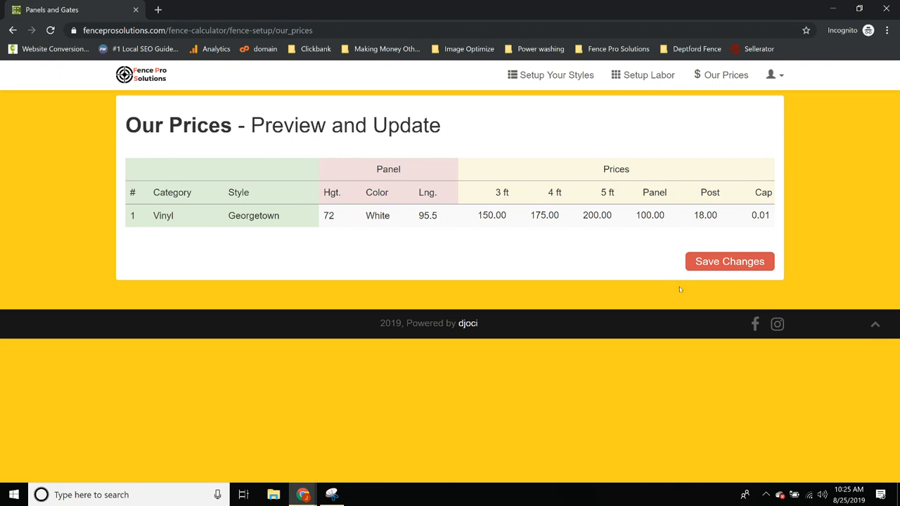
pyautogui.click(646, 76)
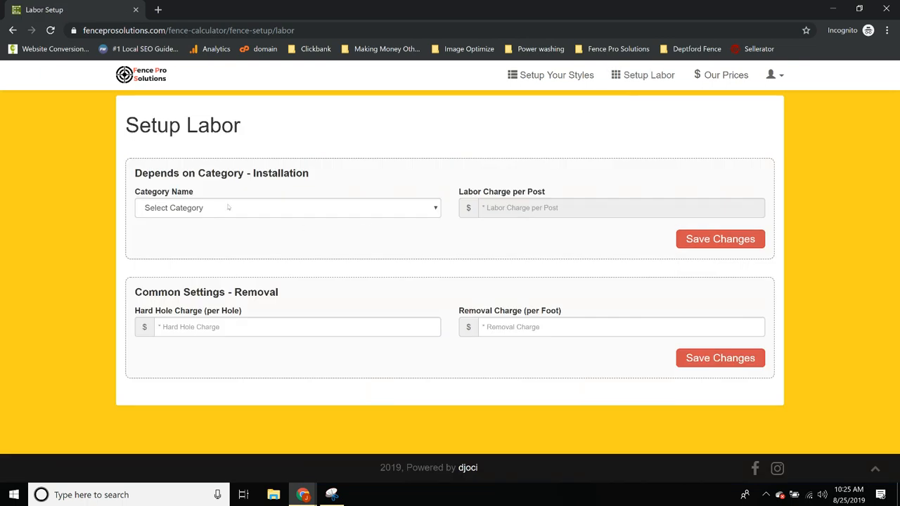
# Choose the Vinyl labor category with a charge of 35 per post
pyautogui.click(221, 208)
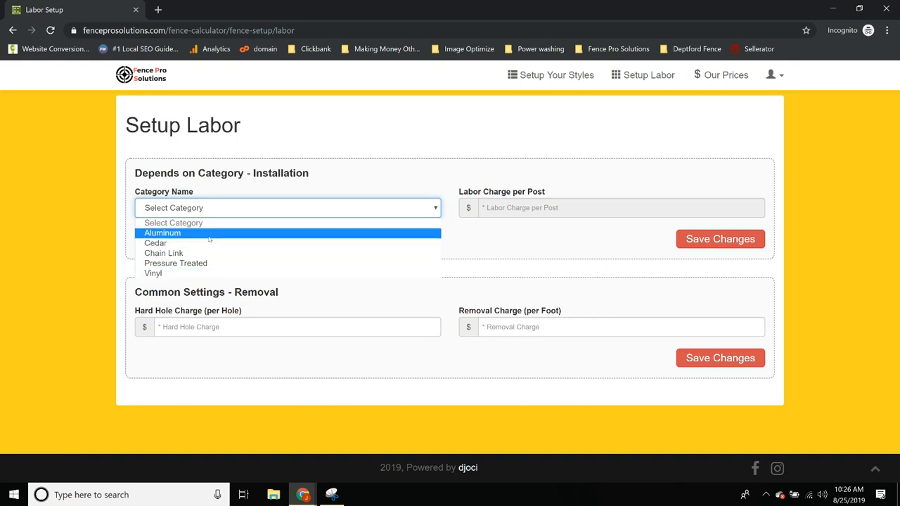
pyautogui.click(184, 276)
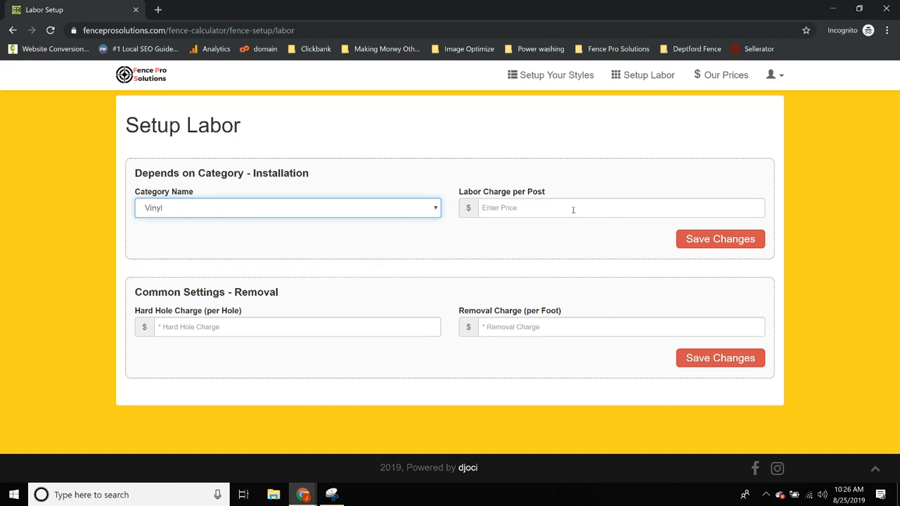
pyautogui.click(541, 207)
pyautogui.write('35')
pyautogui.click(373, 244)
# Set removal to 2 per foot and the hard hole charge to 50
pyautogui.click(214, 324)
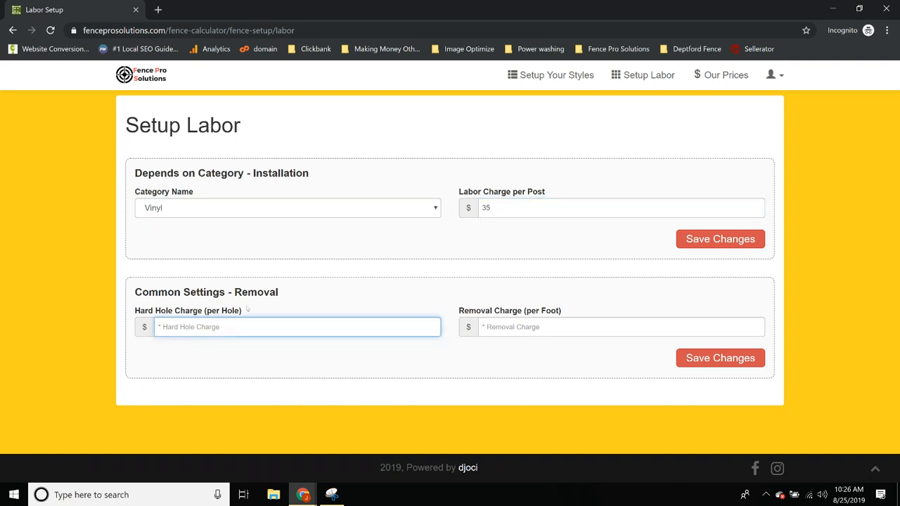
pyautogui.click(239, 292)
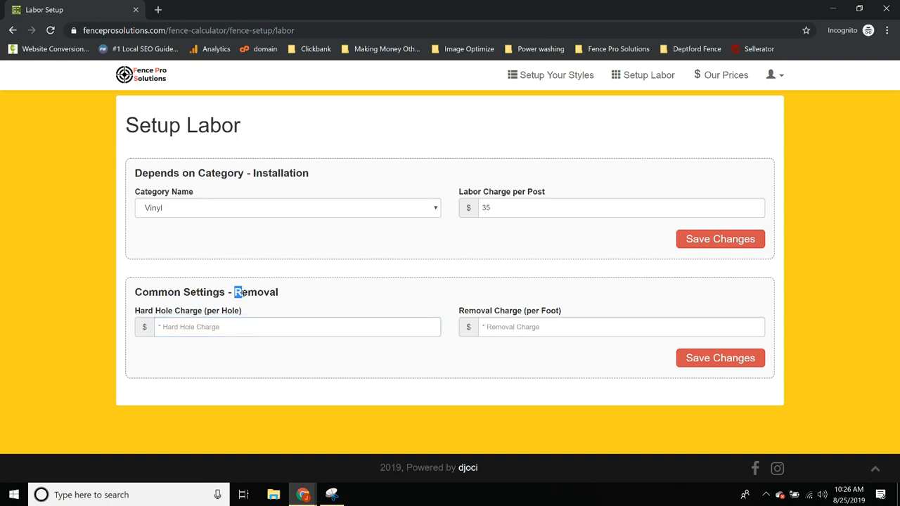
pyautogui.moveTo(481, 310); pyautogui.dragTo(549, 313)
pyautogui.click(555, 322)
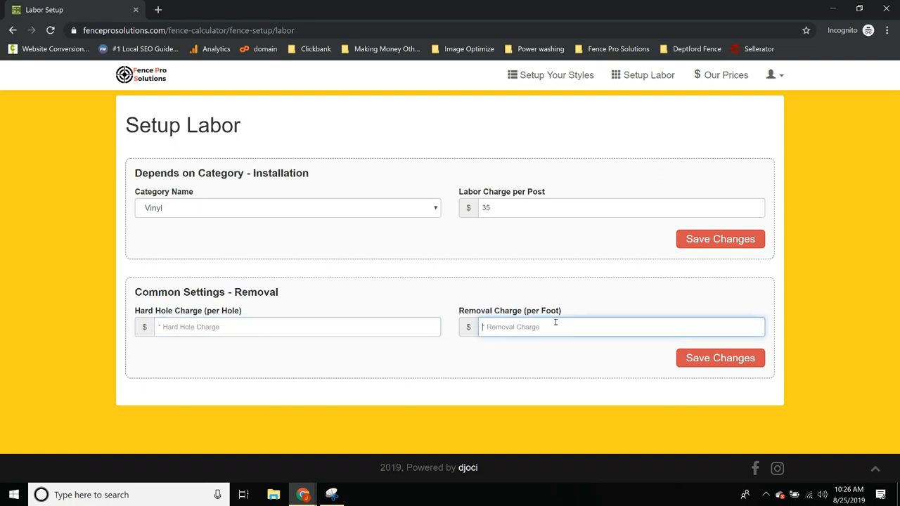
pyautogui.write('2')
pyautogui.click(415, 304)
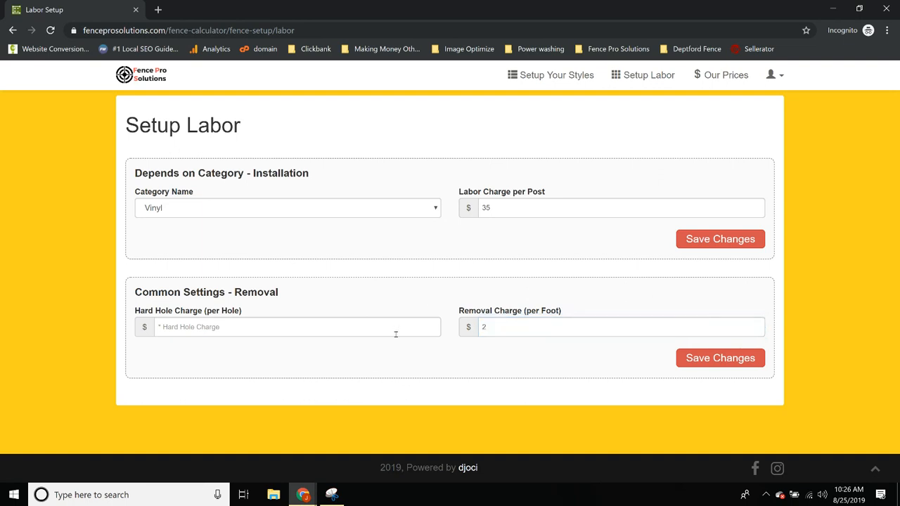
pyautogui.click(179, 327)
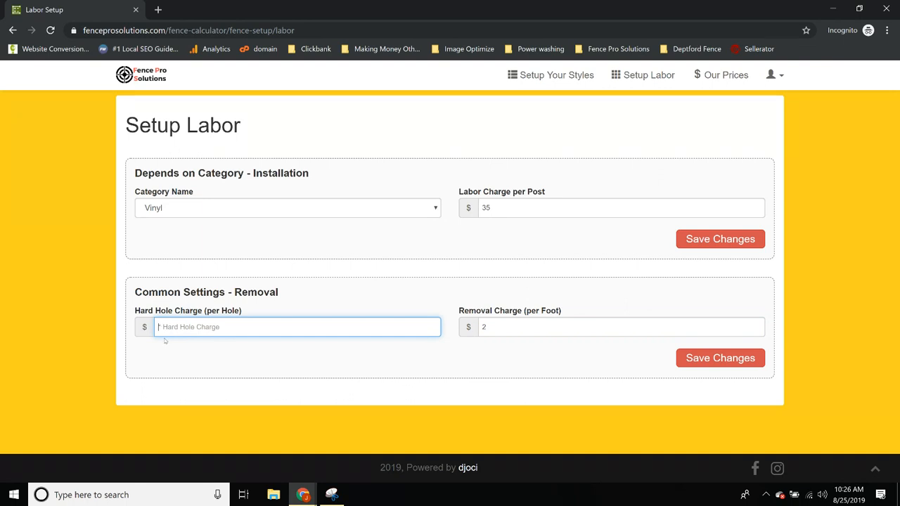
pyautogui.write('50')
pyautogui.click(320, 364)
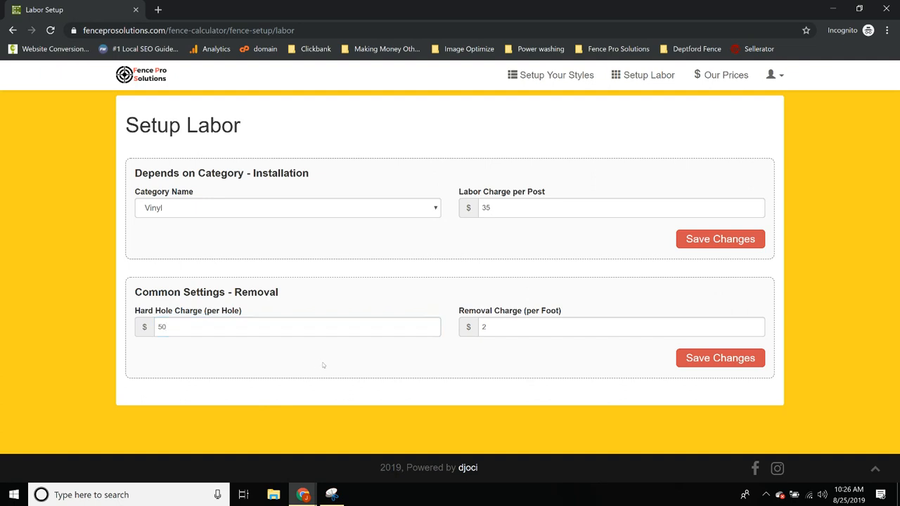
# Save the vinyl labor charges and return to the Draw your fence page
pyautogui.click(717, 241)
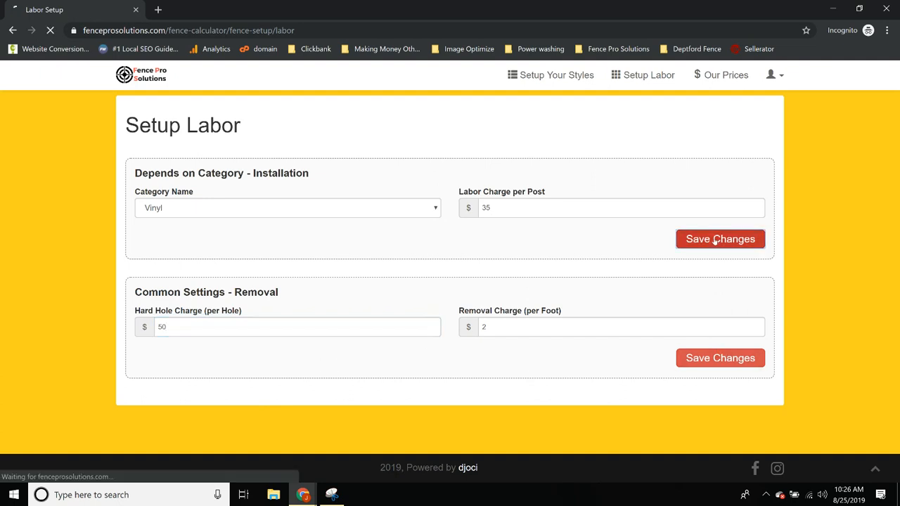
pyautogui.click(201, 324)
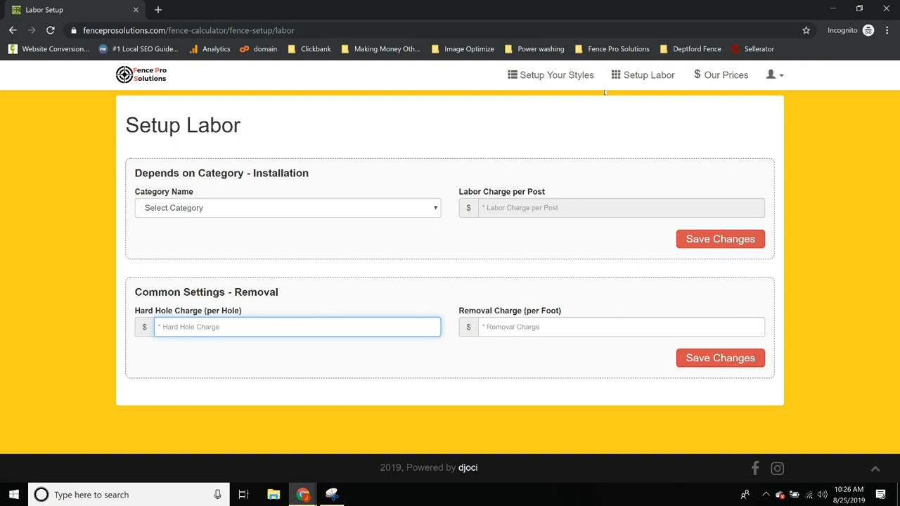
pyautogui.click(144, 79)
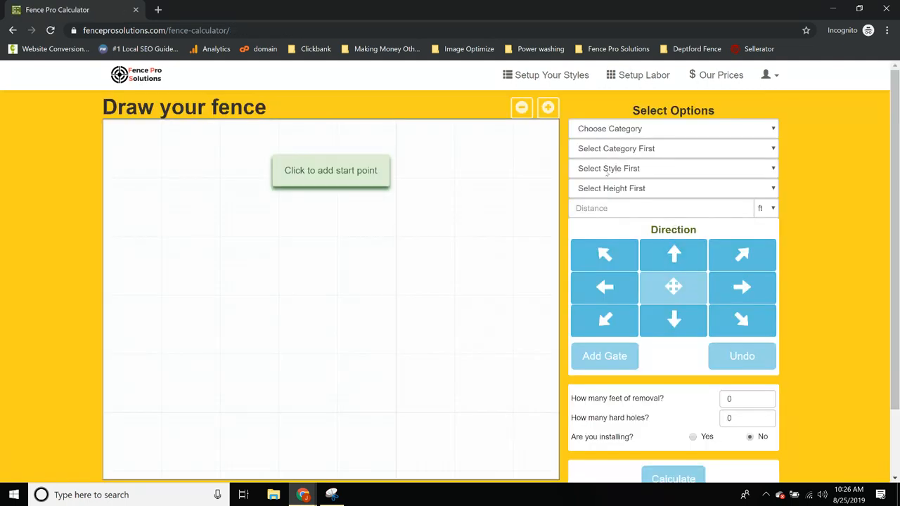
# Select Vinyl, Georgetown, 6 feet and White, then place a start point on the grid
pyautogui.click(597, 131)
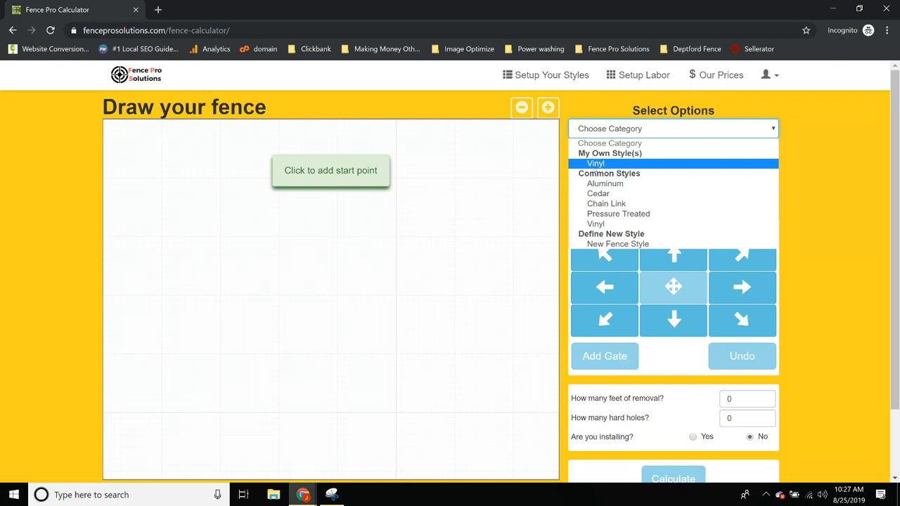
pyautogui.click(596, 163)
pyautogui.click(601, 149)
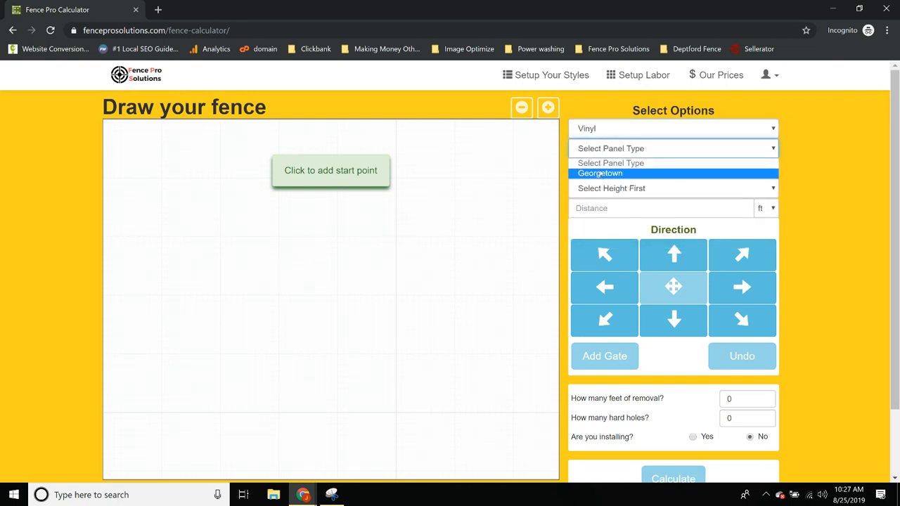
pyautogui.click(598, 174)
pyautogui.click(597, 169)
pyautogui.click(585, 195)
pyautogui.click(585, 195)
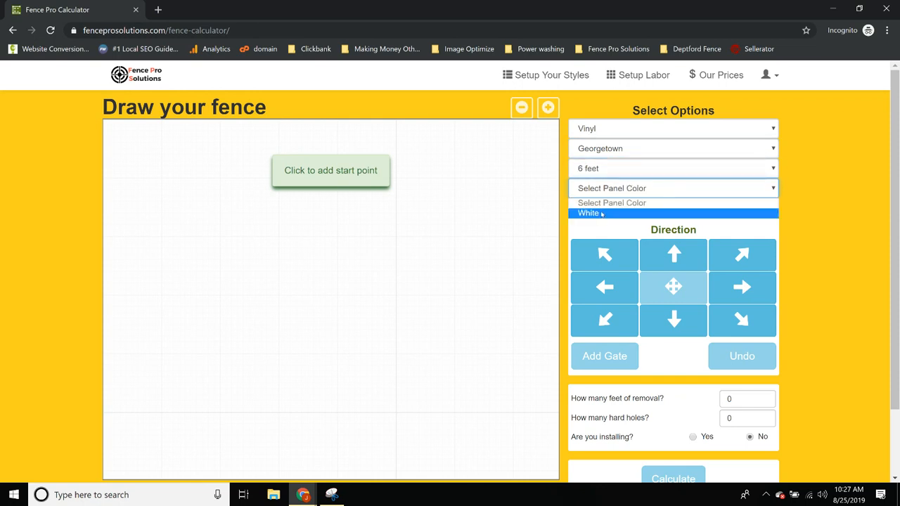
pyautogui.click(603, 214)
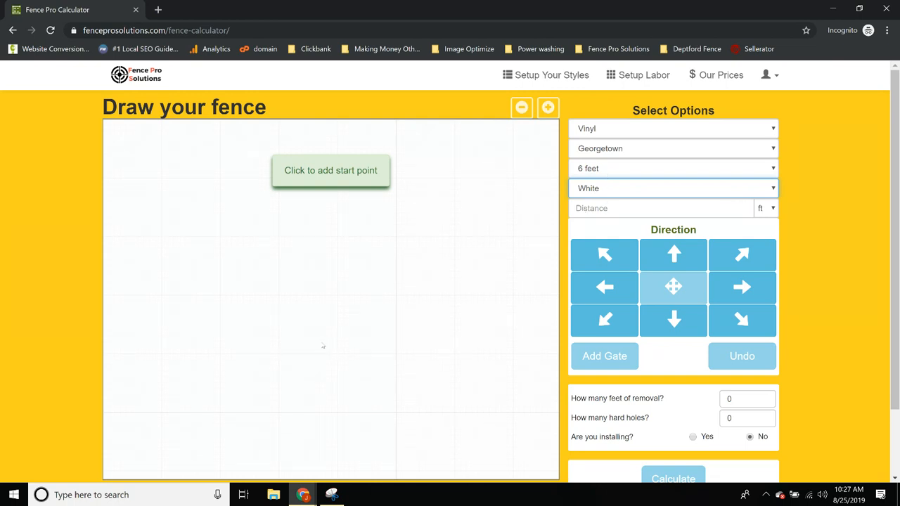
pyautogui.click(308, 348)
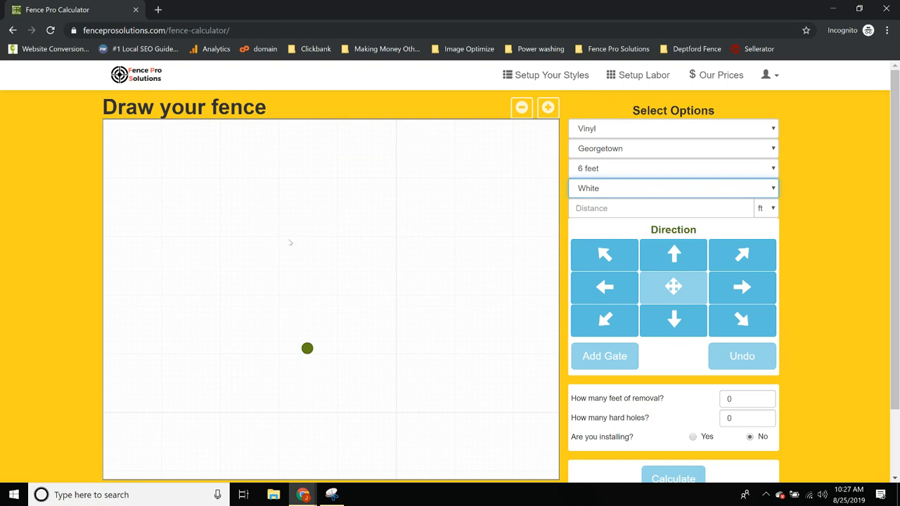
# Draw a 12' run left, an 80' run up and a 60' run right
pyautogui.click(598, 208)
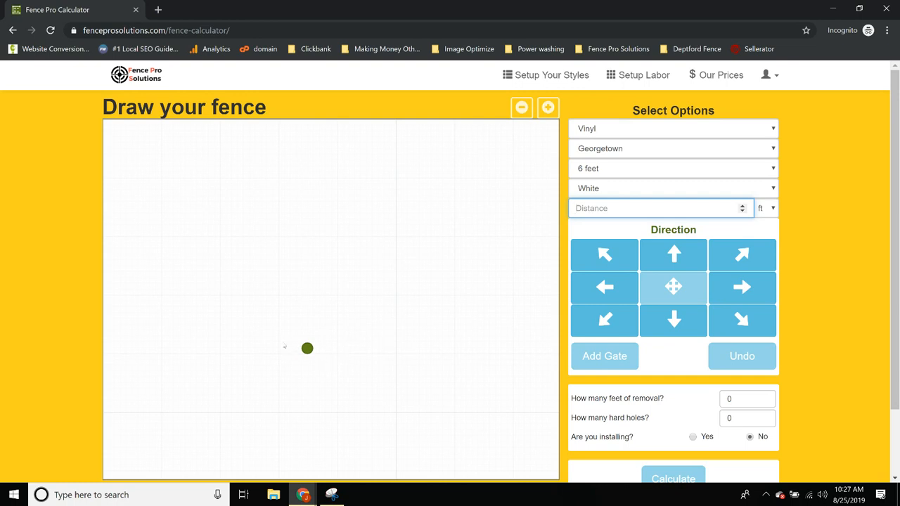
pyautogui.write('12')
pyautogui.press('Left')
pyautogui.click(588, 215)
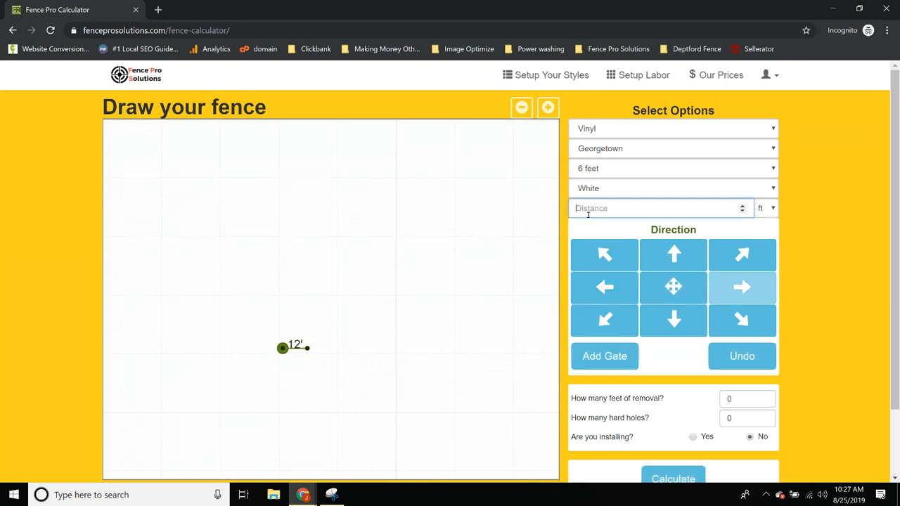
pyautogui.write('80')
pyautogui.press('Up')
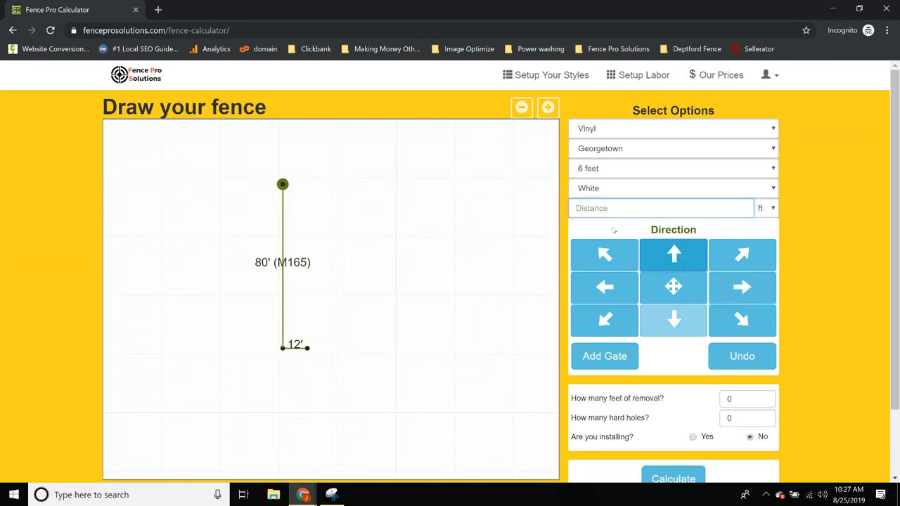
pyautogui.click(594, 211)
pyautogui.write('60')
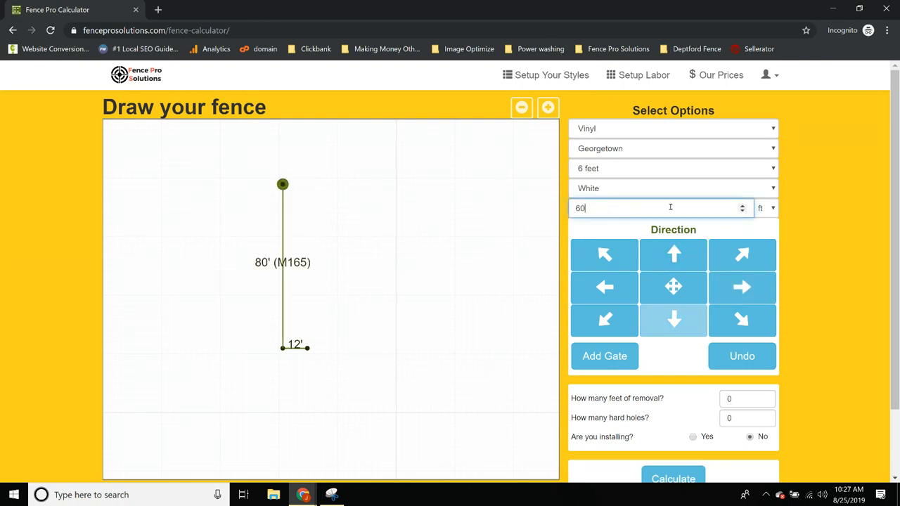
pyautogui.click(749, 291)
# Keep White as the colour, then draw an 80' run down and a 3' run left
pyautogui.click(603, 195)
pyautogui.click(604, 213)
pyautogui.click(592, 213)
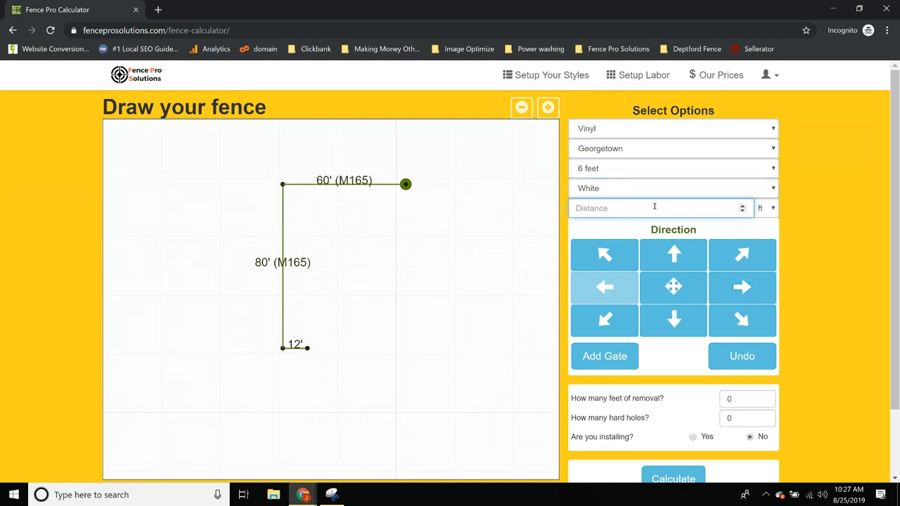
pyautogui.write('80')
pyautogui.click(654, 315)
pyautogui.click(604, 356)
pyautogui.click(602, 91)
pyautogui.click(597, 210)
pyautogui.write('3')
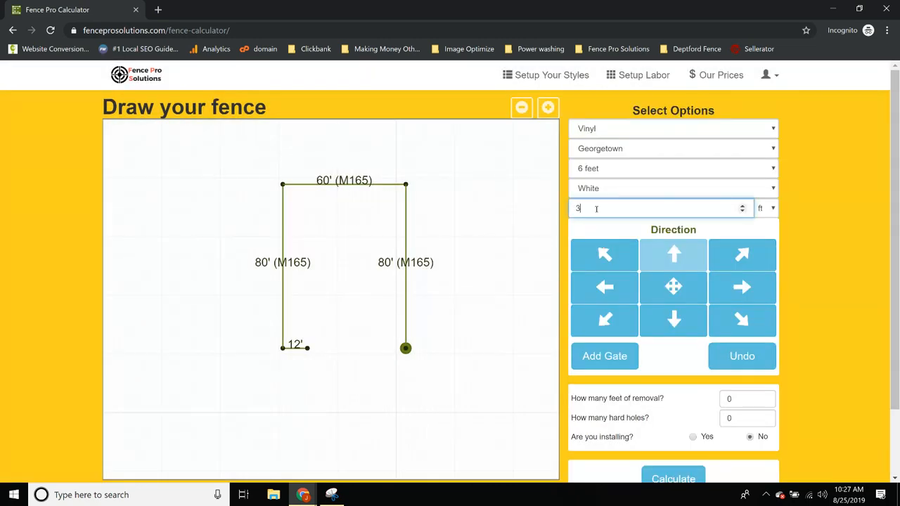
pyautogui.click(590, 291)
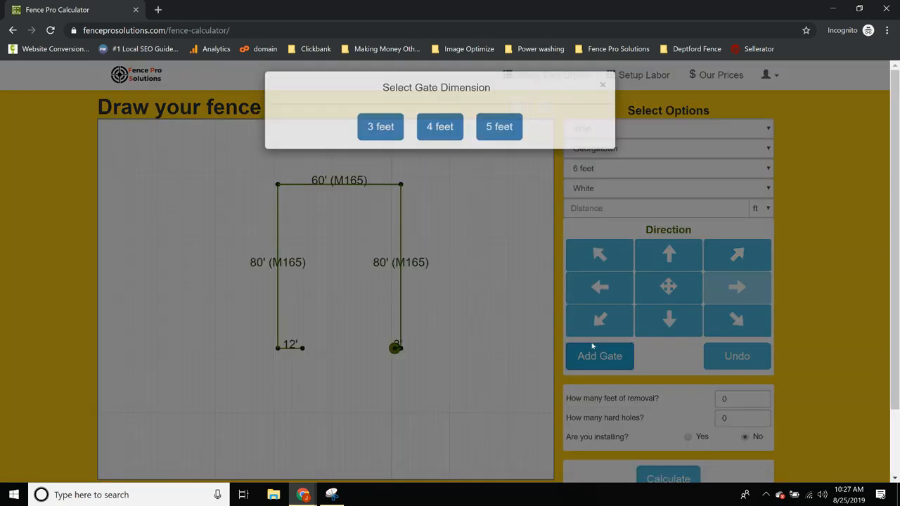
# Add a 4-foot gate running left, followed by a 7' run left
pyautogui.click(590, 355)
pyautogui.click(439, 138)
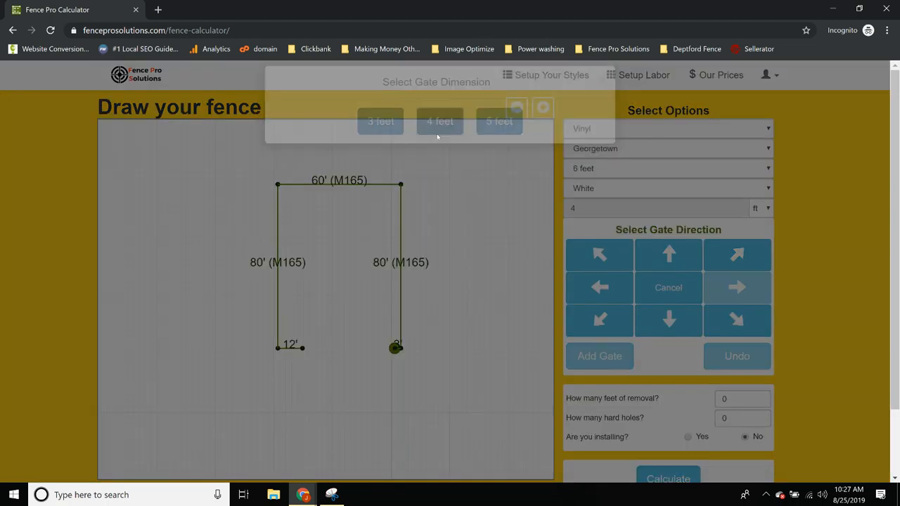
pyautogui.click(609, 292)
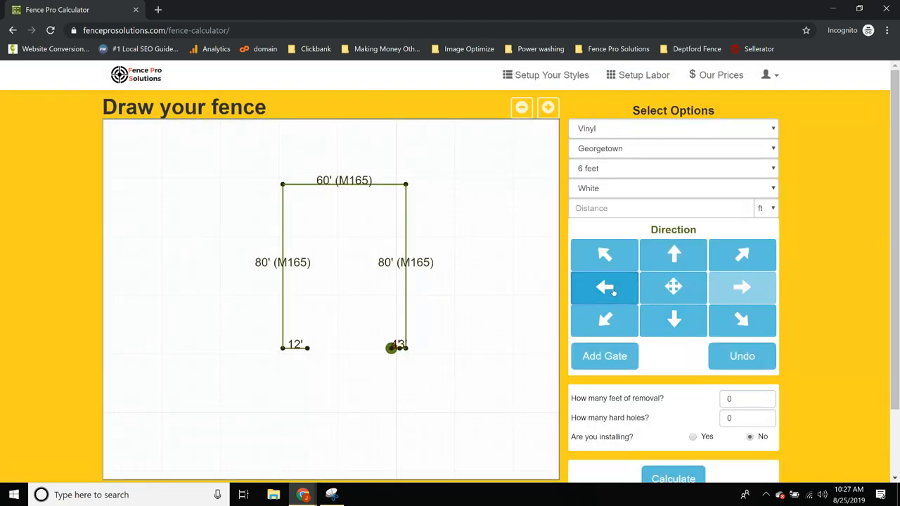
pyautogui.click(601, 209)
pyautogui.write('7')
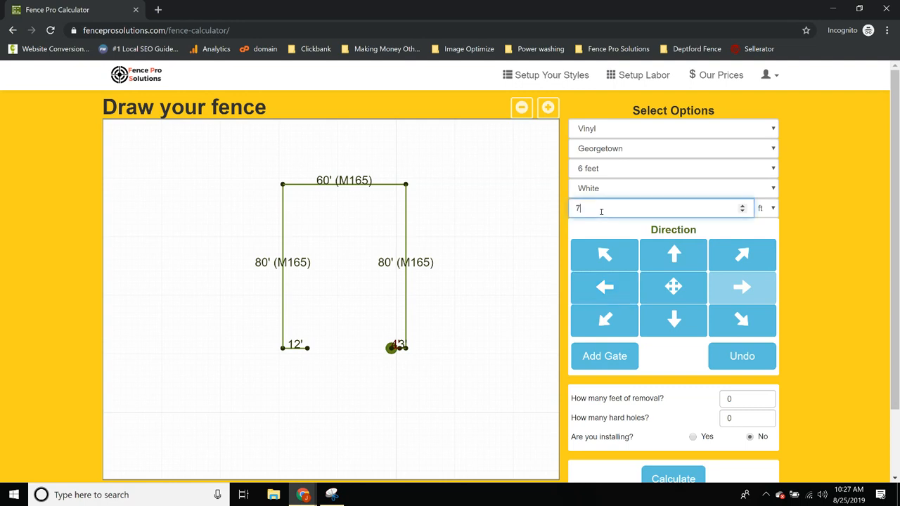
pyautogui.click(618, 296)
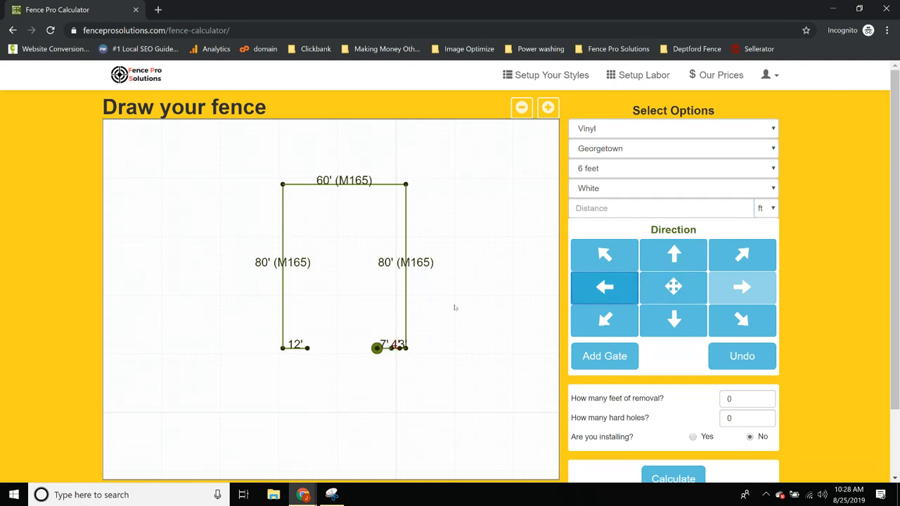
# Set installing to Yes, calculate the estimate and download FenceProCalc_0oyfr.pdf
pyautogui.scroll(-2, 589, 332)
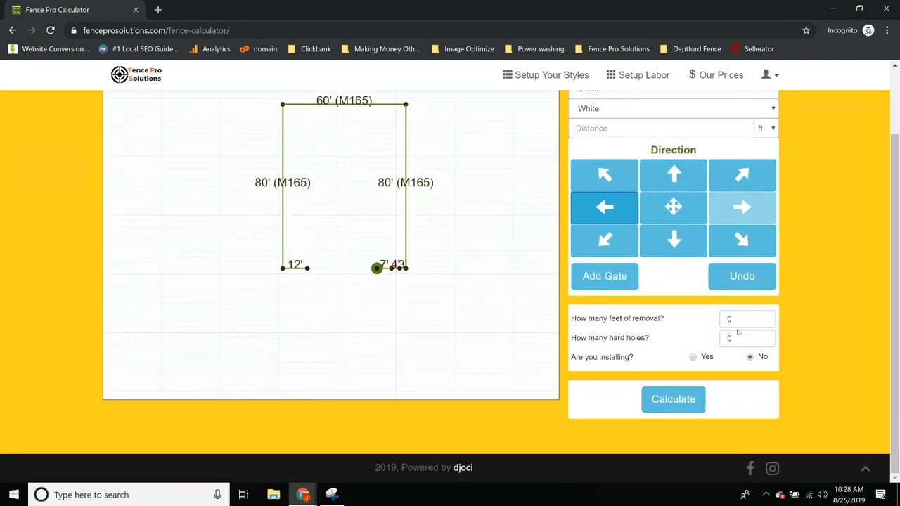
pyautogui.moveTo(744, 321); pyautogui.dragTo(721, 321)
pyautogui.click(648, 342)
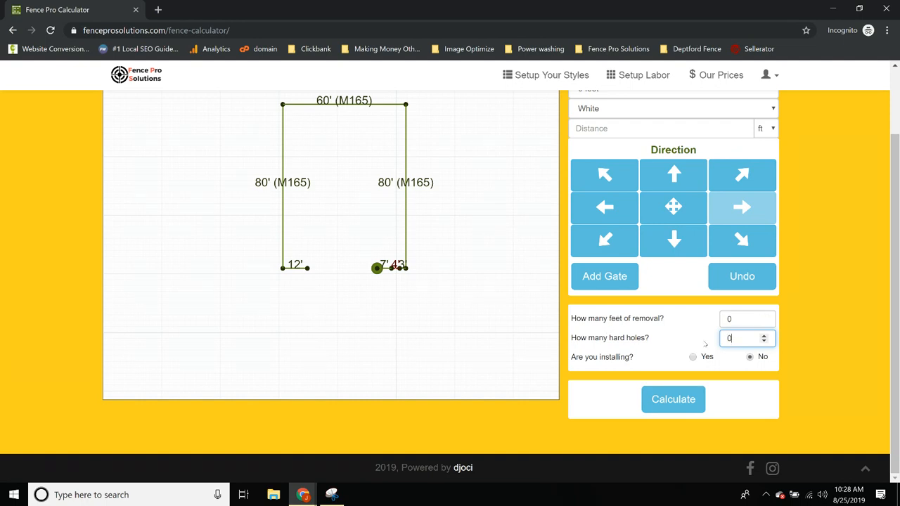
pyautogui.click(679, 364)
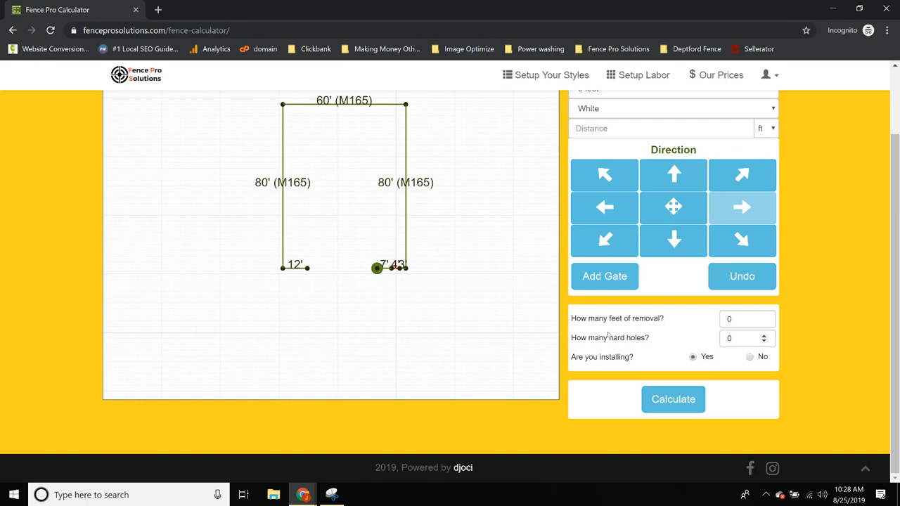
pyautogui.click(693, 406)
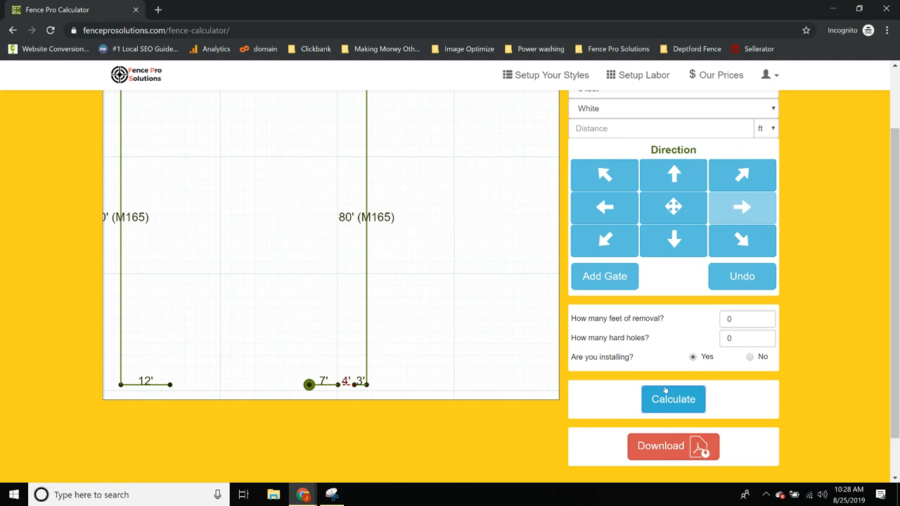
pyautogui.click(669, 446)
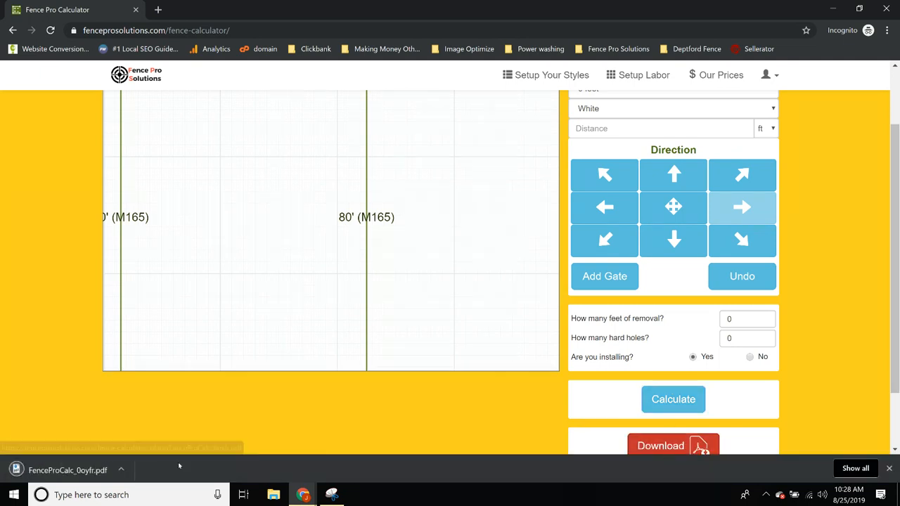
# Open FenceProCalc_0oyfr.pdf and review its Material List ($7,520.00), Fence Plan and Our Offer pages
pyautogui.click(73, 470)
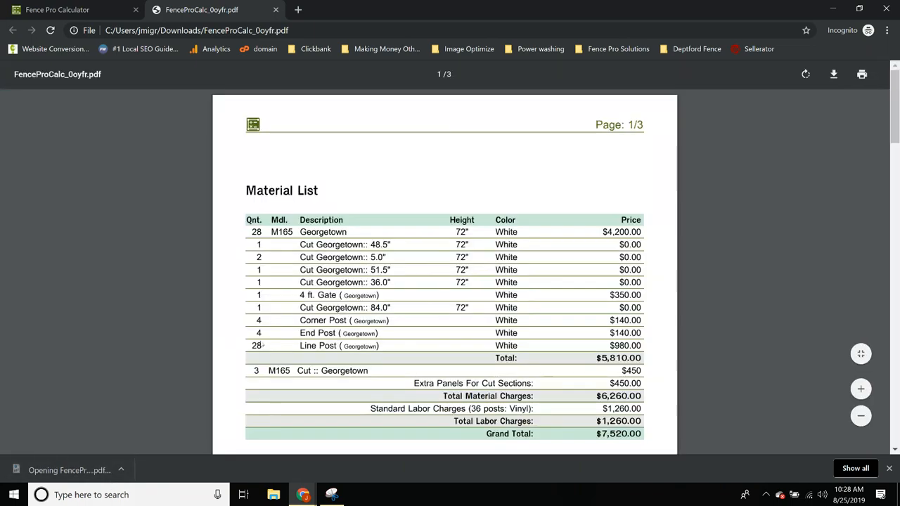
pyautogui.scroll(-4, 539, 352)
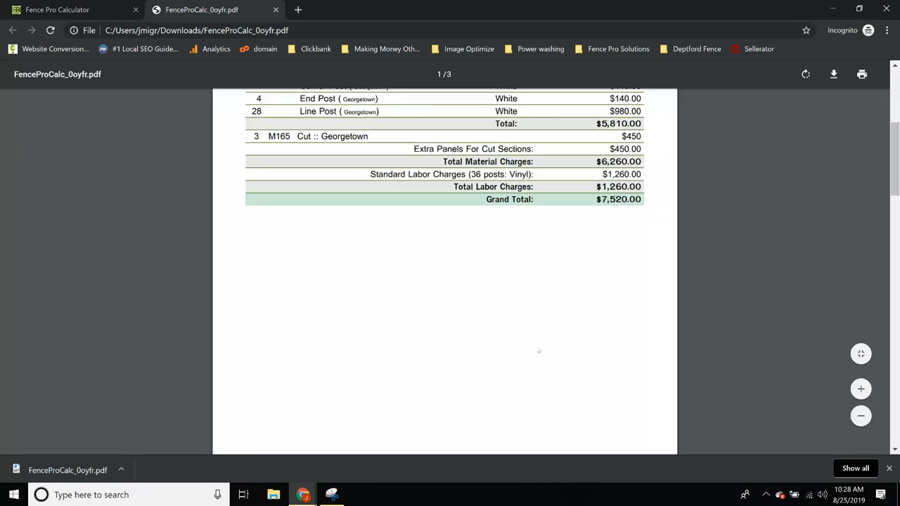
pyautogui.scroll(-2, 538, 350)
pyautogui.scroll(-10, 538, 350)
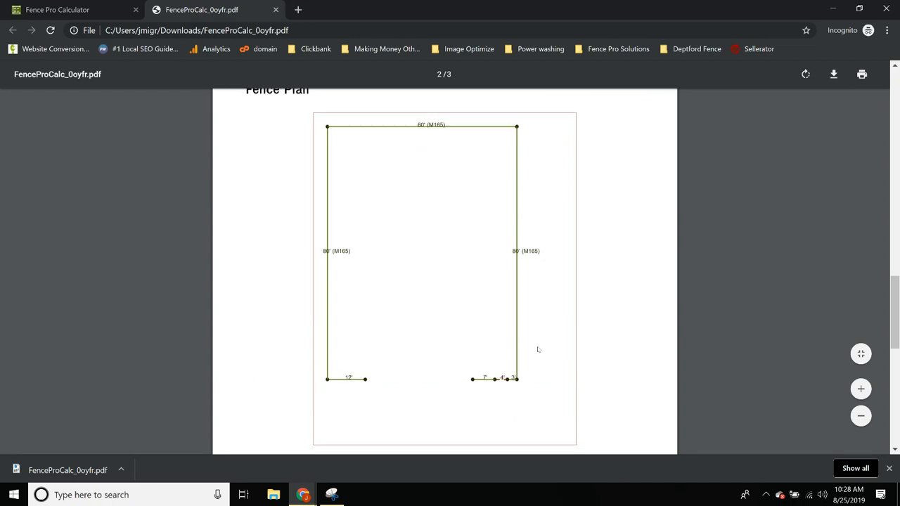
pyautogui.scroll(15, 537, 350)
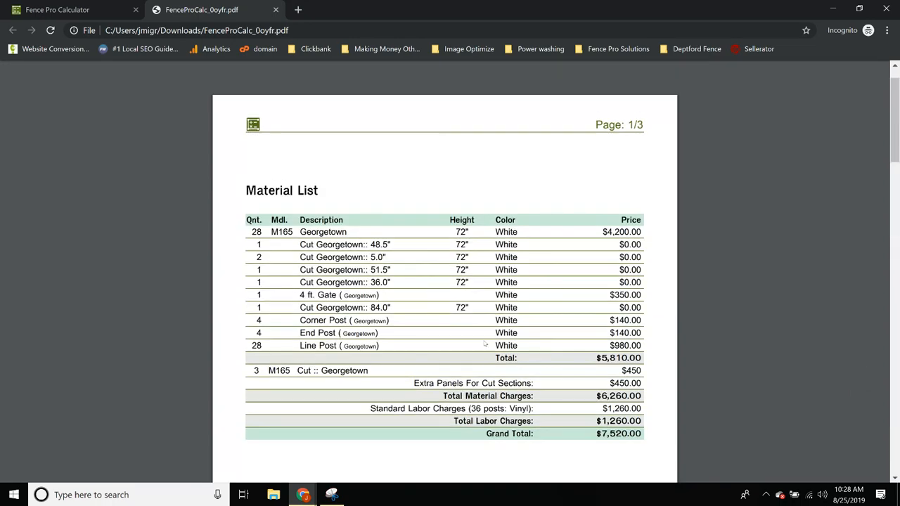
pyautogui.scroll(-1, 486, 345)
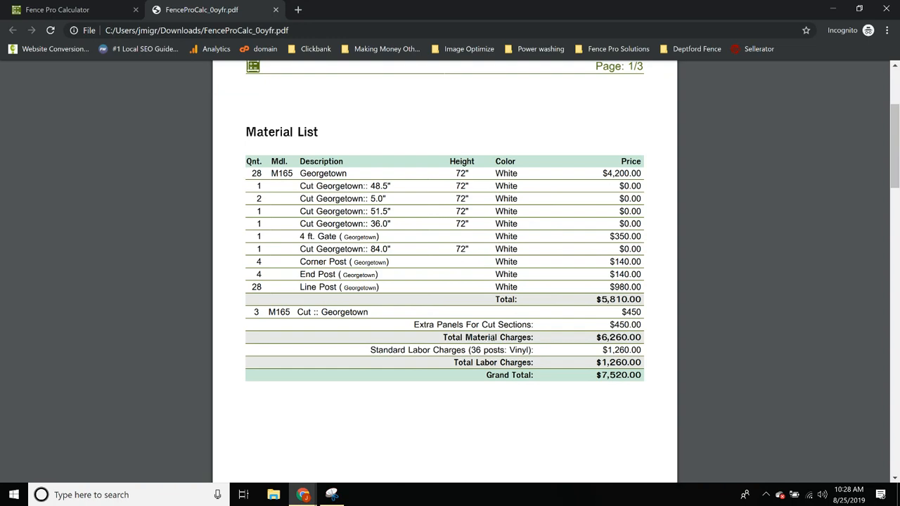
pyautogui.scroll(-5, 502, 337)
pyautogui.scroll(-3, 474, 400)
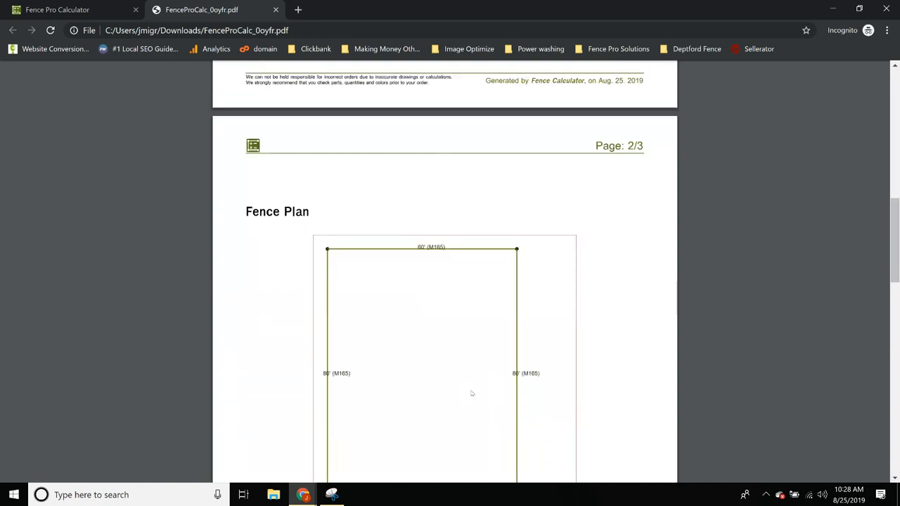
pyautogui.scroll(-8, 469, 410)
pyautogui.scroll(-7, 467, 407)
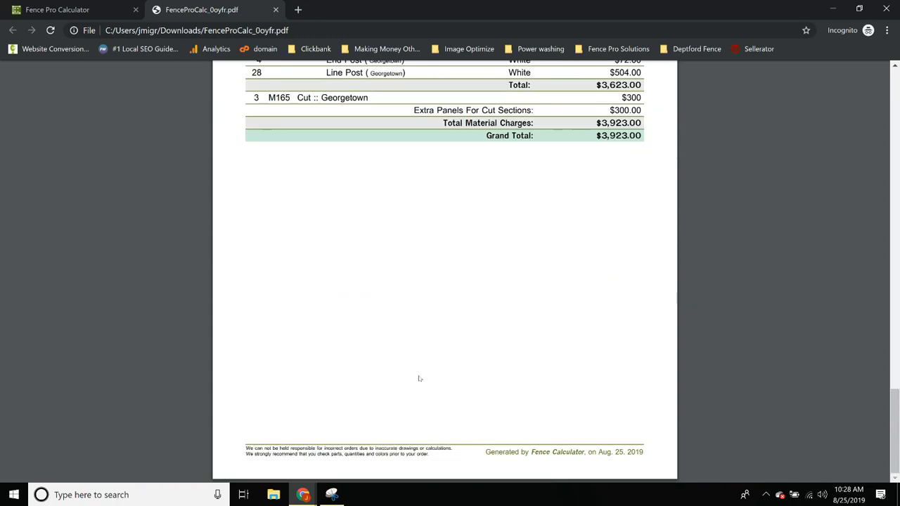
pyautogui.scroll(1, 419, 372)
pyautogui.scroll(20, 439, 374)
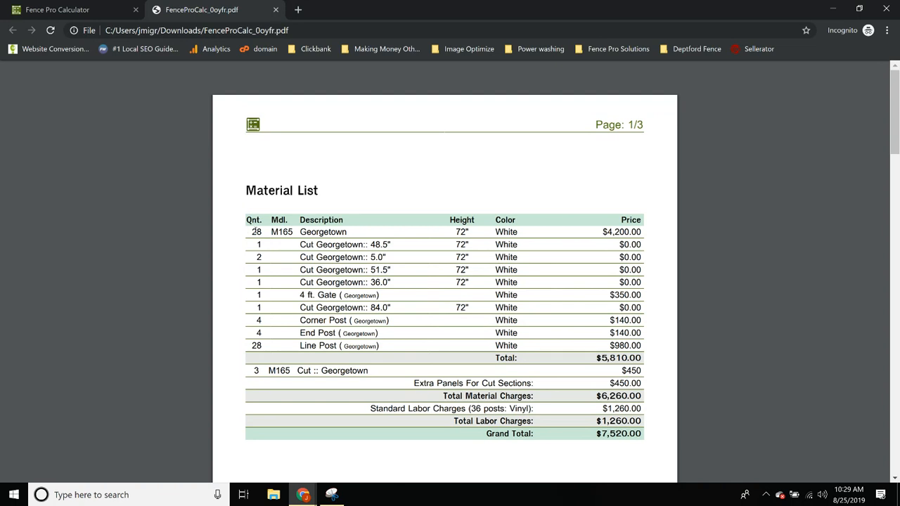
pyautogui.moveTo(247, 230); pyautogui.dragTo(316, 233)
pyautogui.click(247, 259)
pyautogui.moveTo(251, 234); pyautogui.dragTo(359, 244)
pyautogui.click(261, 232)
pyautogui.moveTo(251, 232); pyautogui.dragTo(365, 241)
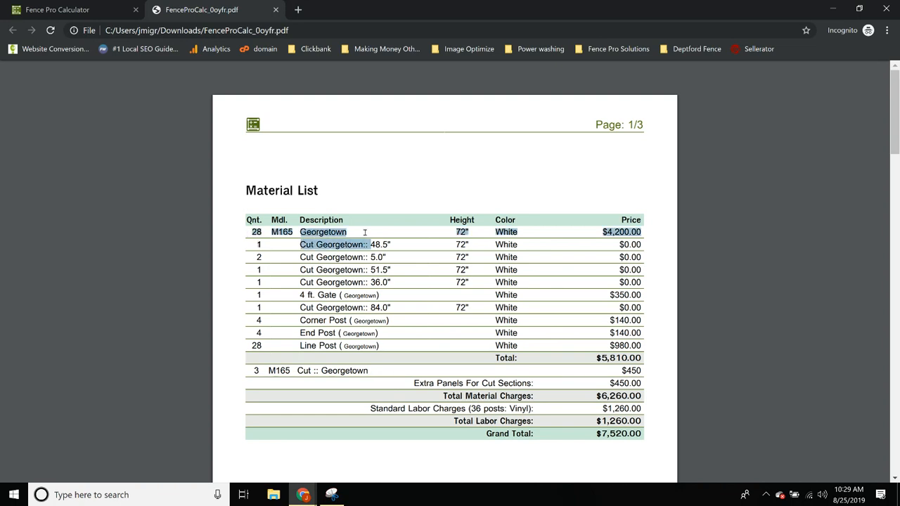
pyautogui.click(337, 281)
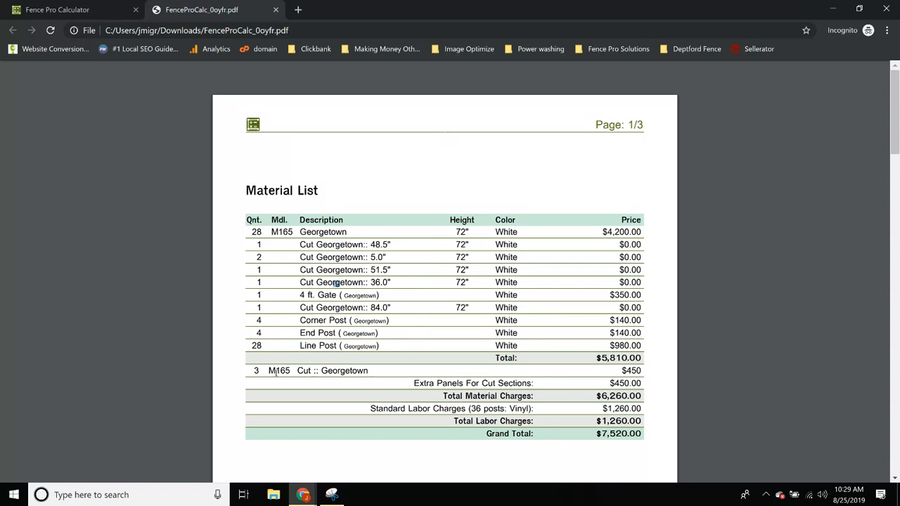
pyautogui.moveTo(250, 373); pyautogui.dragTo(366, 374)
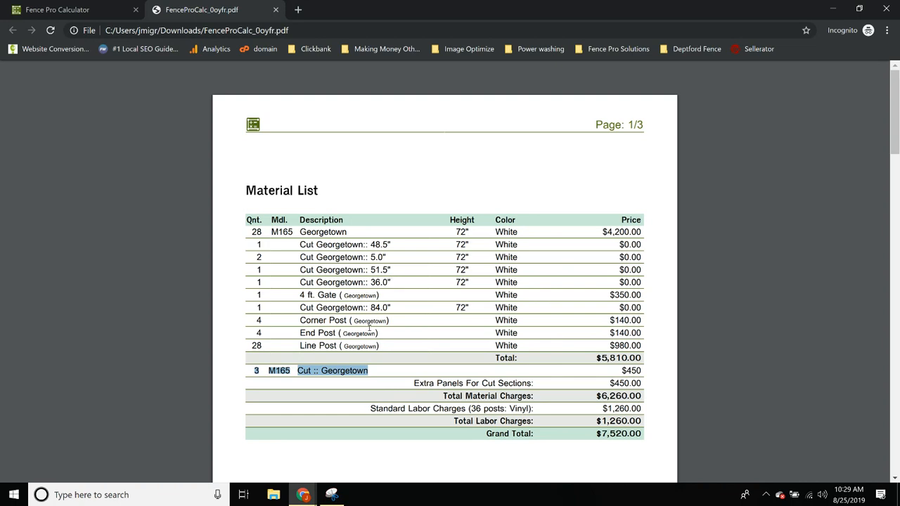
pyautogui.click(313, 275)
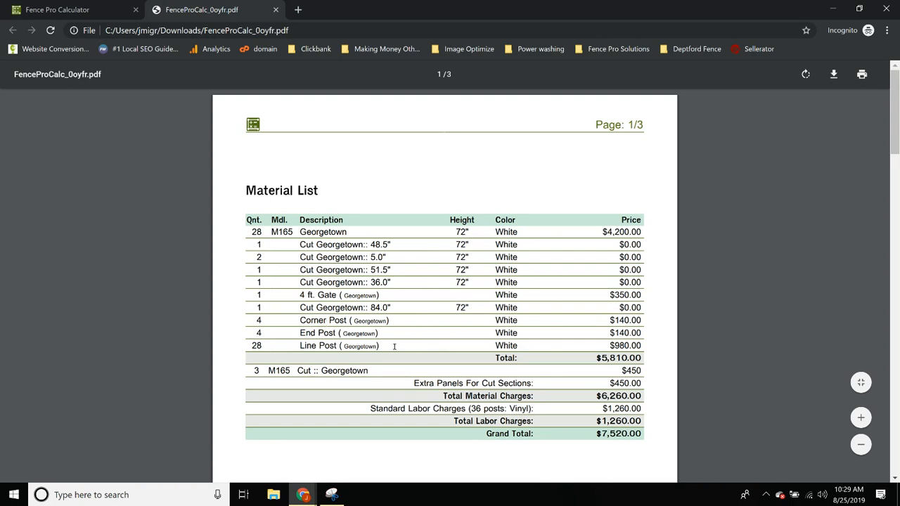
pyautogui.scroll(-1, 543, 337)
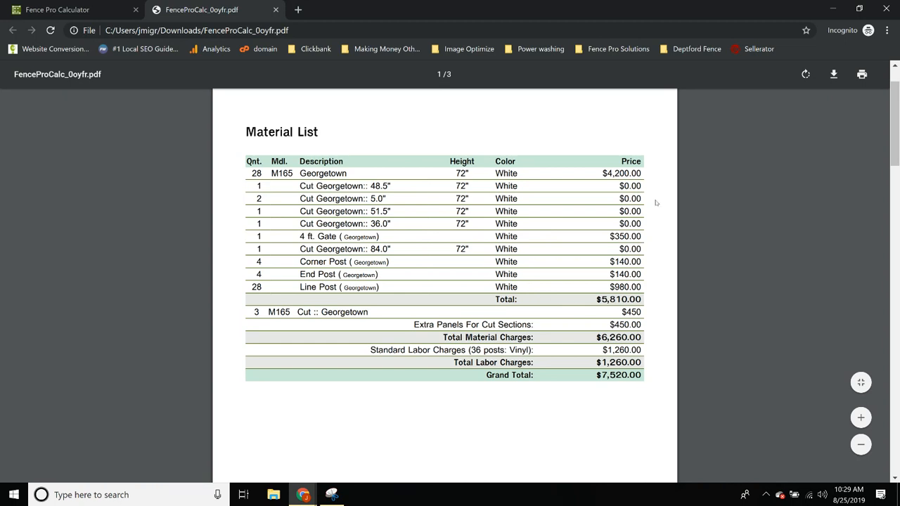
pyautogui.moveTo(636, 287); pyautogui.dragTo(620, 274)
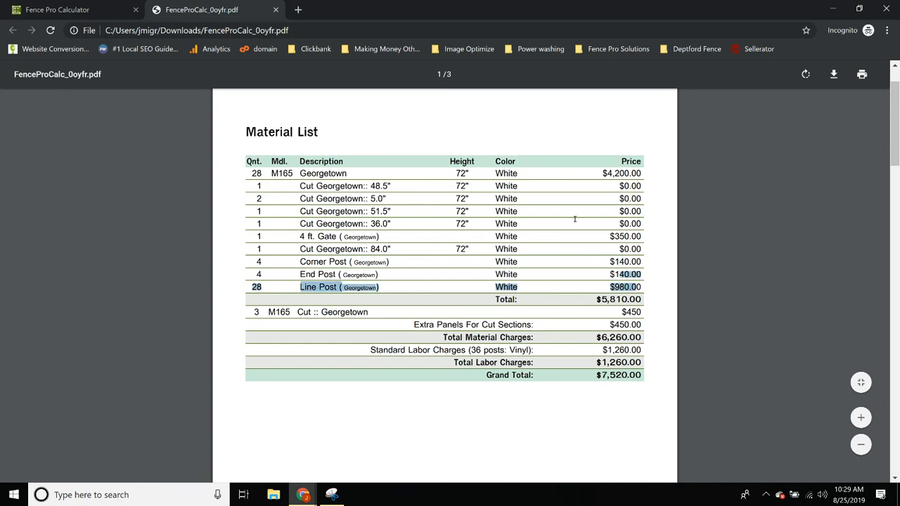
pyautogui.moveTo(622, 312); pyautogui.dragTo(641, 313)
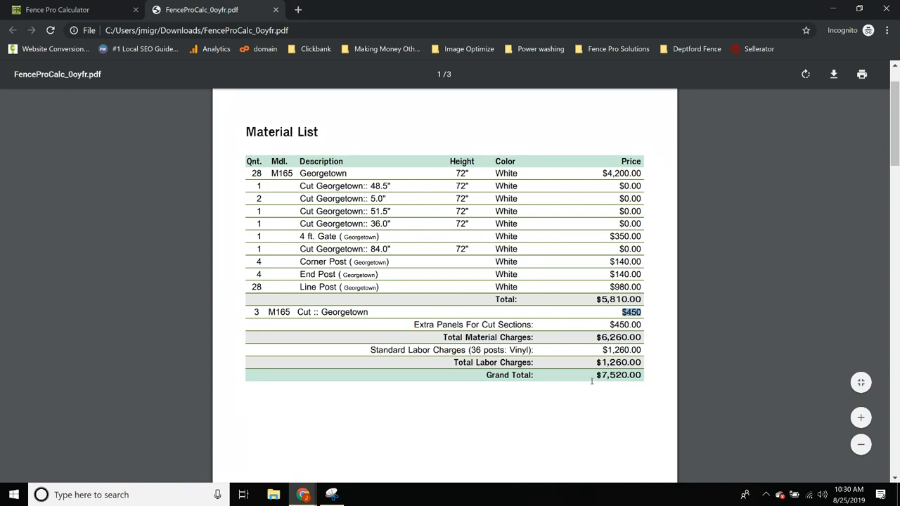
pyautogui.scroll(2, 596, 375)
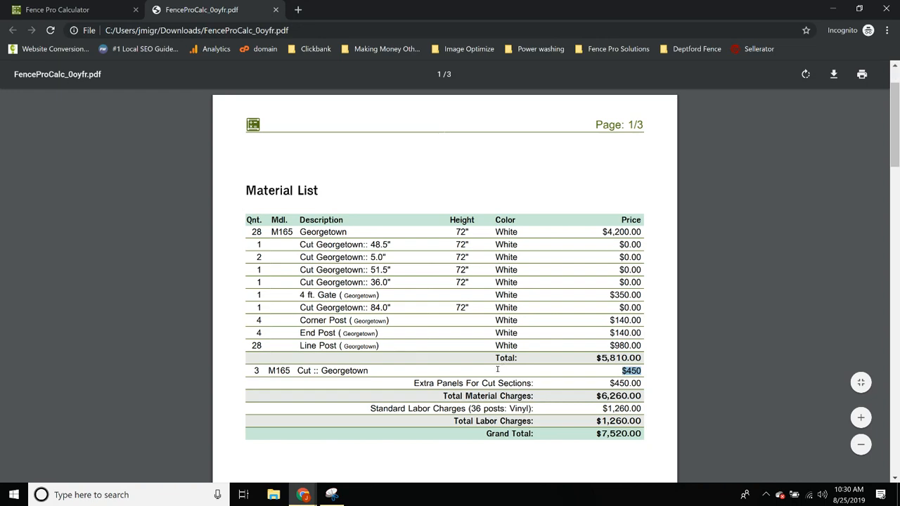
pyautogui.scroll(-5, 499, 369)
pyautogui.scroll(-5, 495, 372)
pyautogui.scroll(-8, 434, 289)
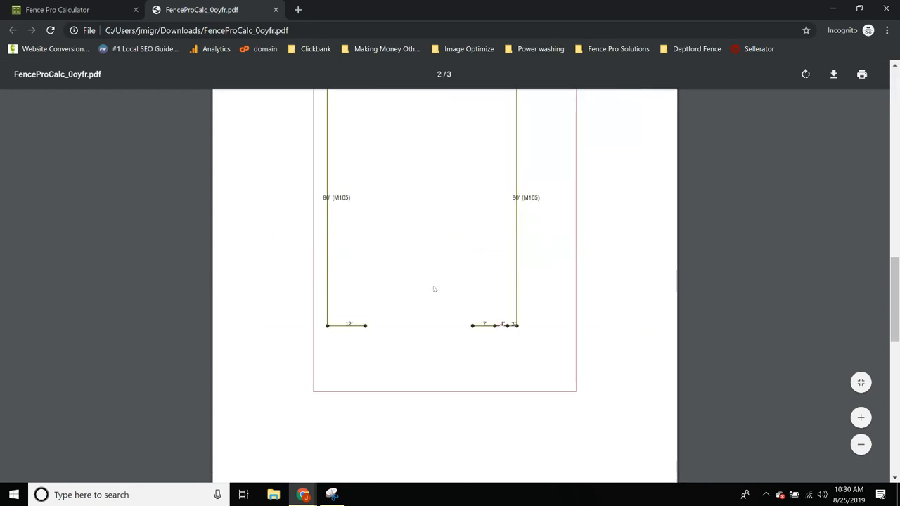
pyautogui.scroll(-1, 464, 309)
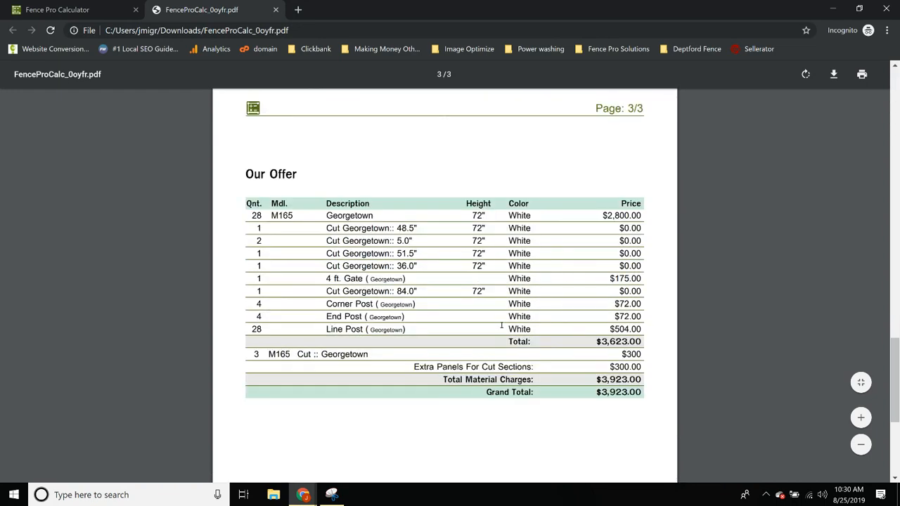
pyautogui.scroll(-1, 538, 309)
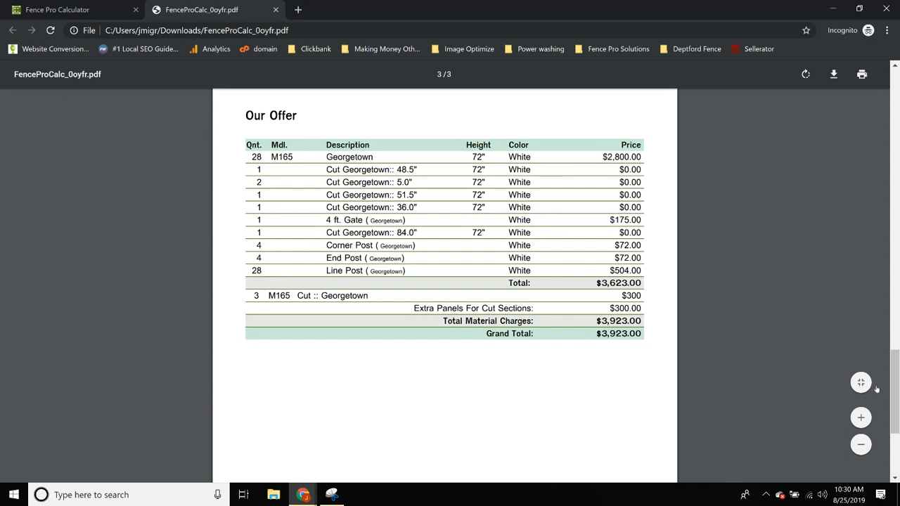
pyautogui.moveTo(895, 395)
pyautogui.mouseDown()
pyautogui.moveTo(895, 352)
pyautogui.moveTo(897, 386)
pyautogui.mouseUp()
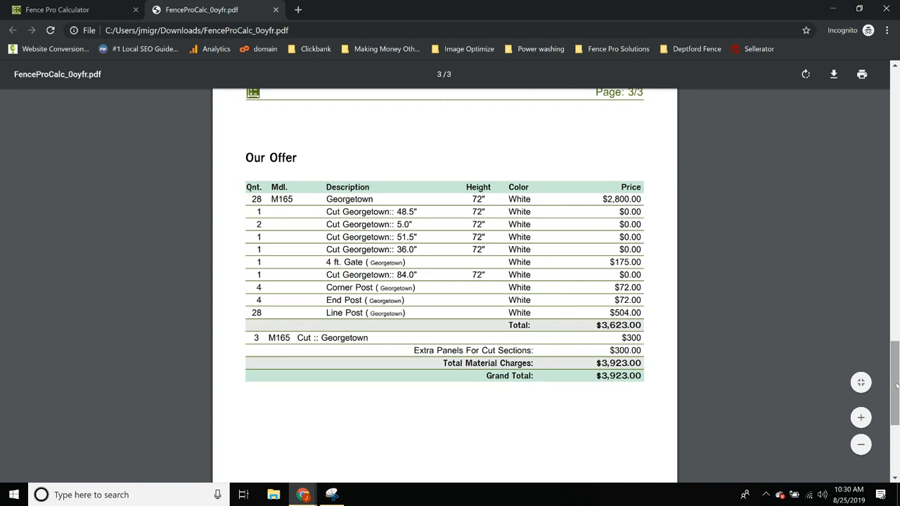
pyautogui.scroll(2, 692, 455)
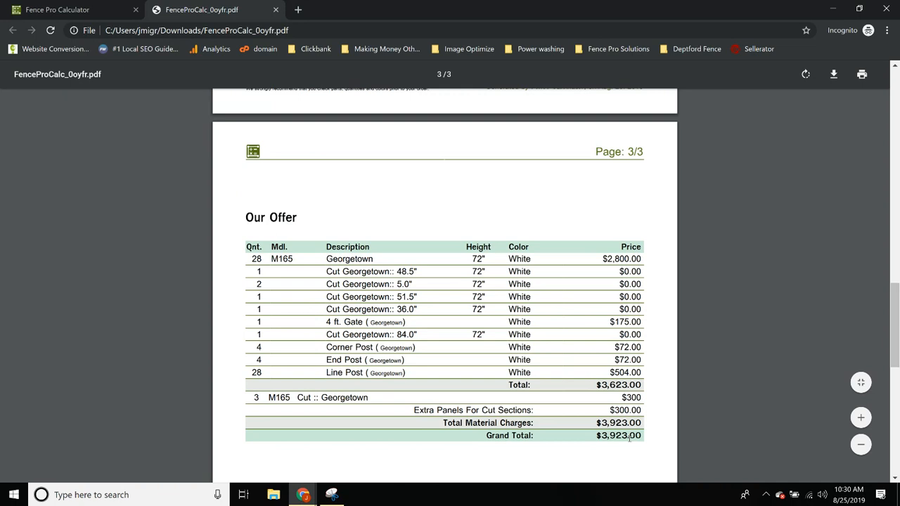
pyautogui.scroll(15, 614, 419)
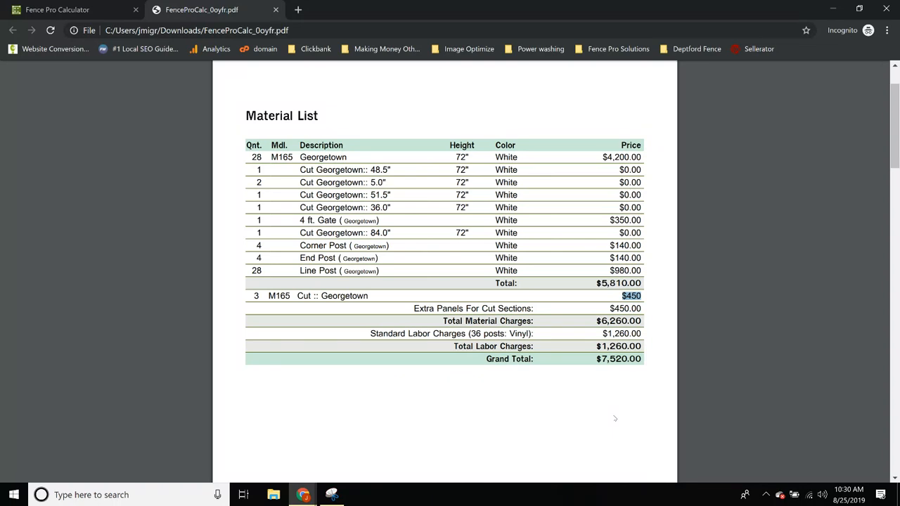
# Close the estimate PDF tab to return to the Georgetown fence plan on Draw your fence
pyautogui.scroll(1, 615, 418)
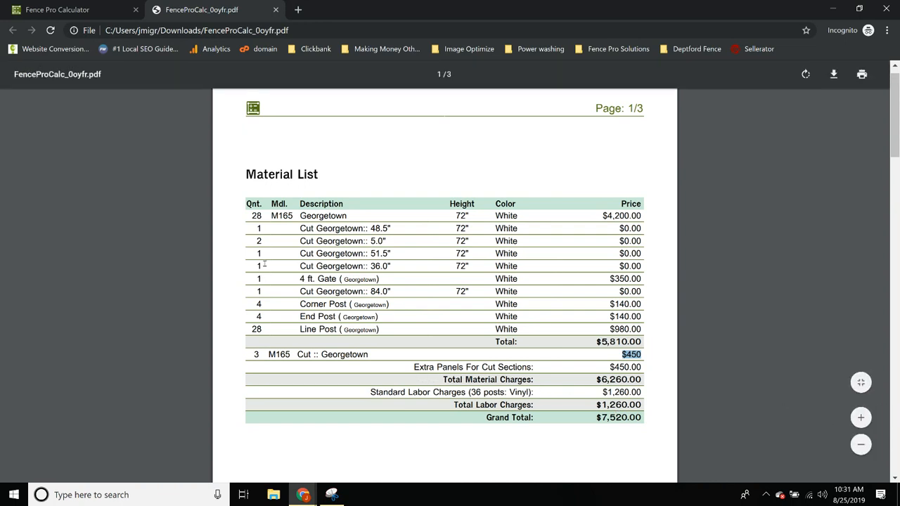
pyautogui.scroll(1, 594, 278)
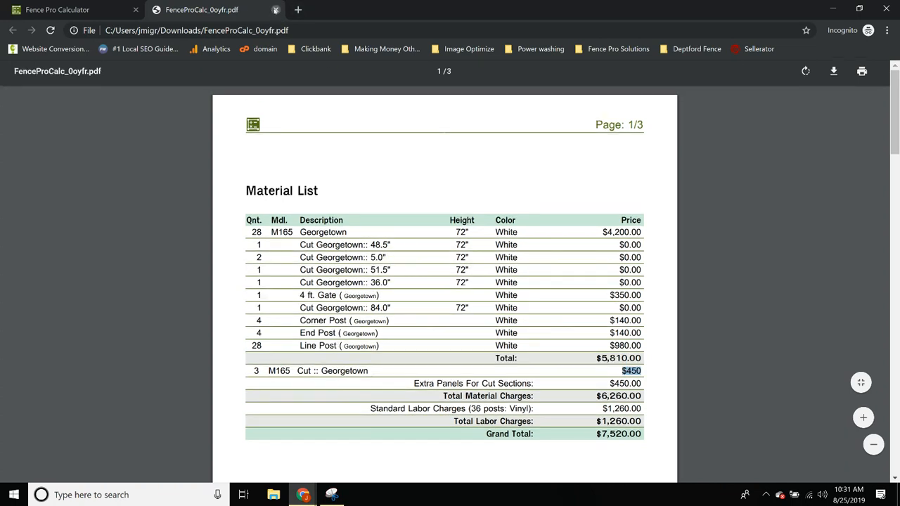
pyautogui.click(275, 10)
pyautogui.scroll(1, 522, 330)
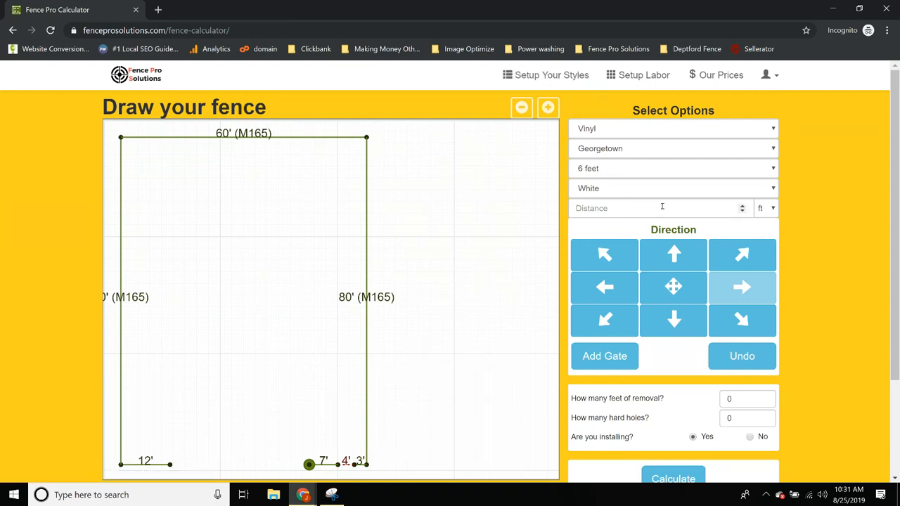
# Open the fence style setup page and expand the Your Styles list
pyautogui.click(547, 75)
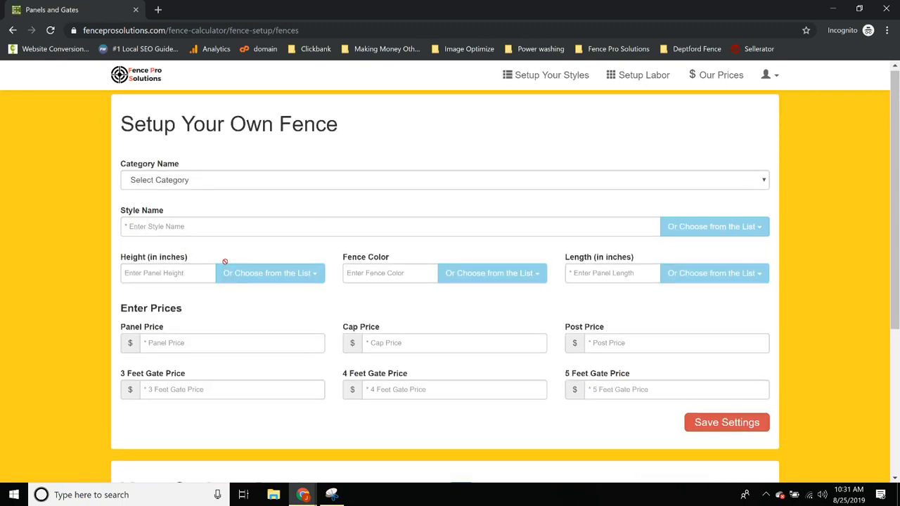
pyautogui.scroll(-3, 211, 265)
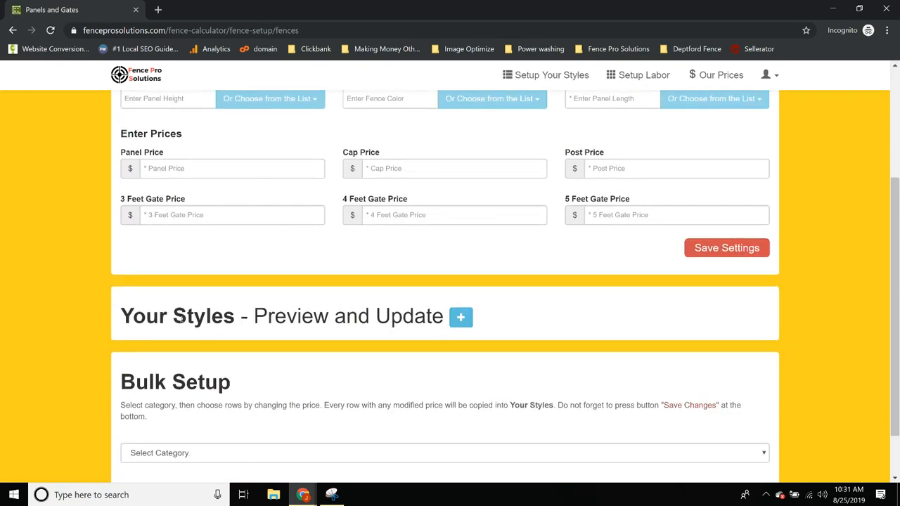
pyautogui.click(460, 317)
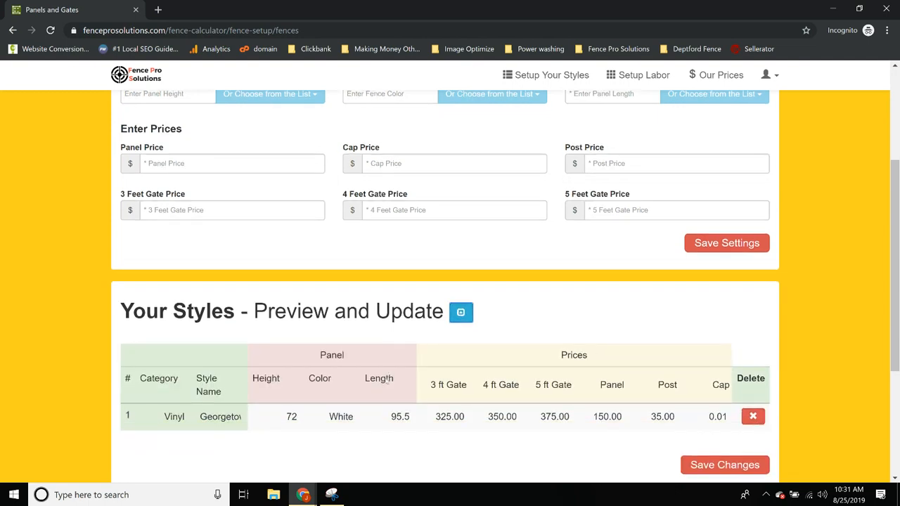
pyautogui.scroll(-2, 387, 380)
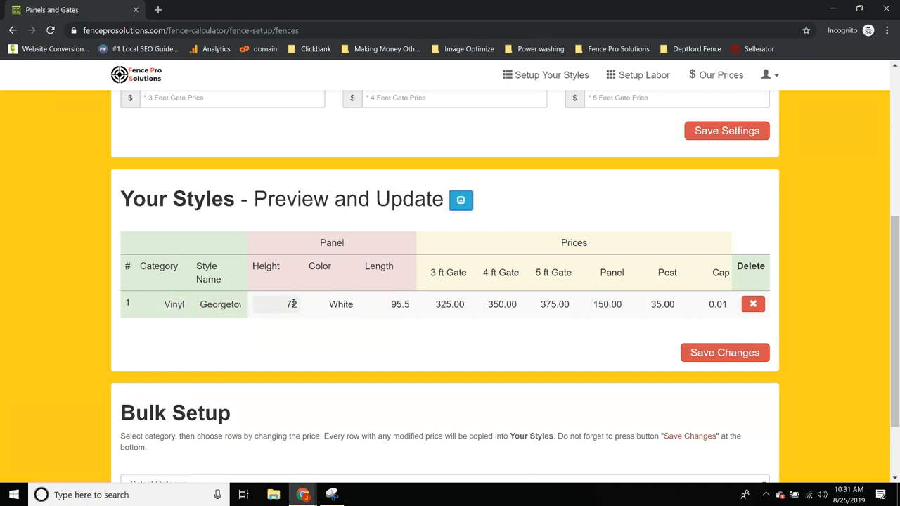
# Inspect Georgetown's Length and 3 ft gate price cells, leaving the prices unchanged
pyautogui.click(404, 304)
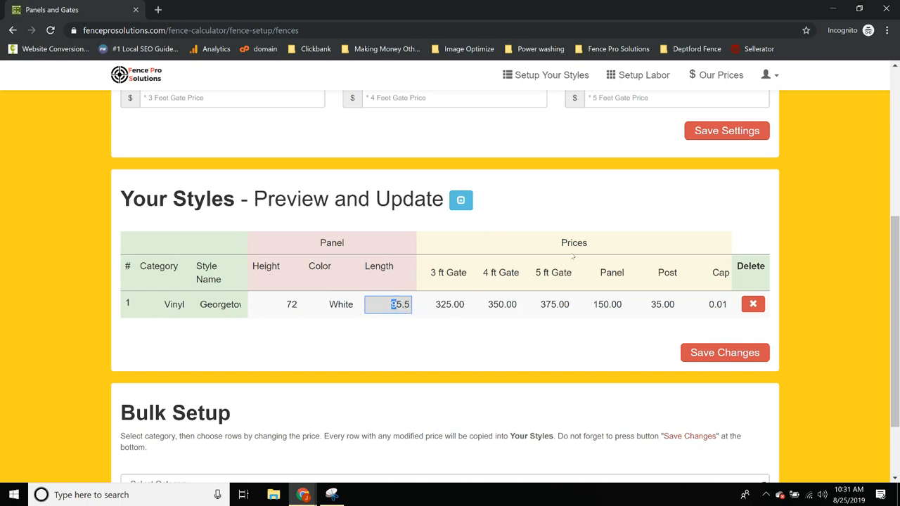
pyautogui.click(448, 304)
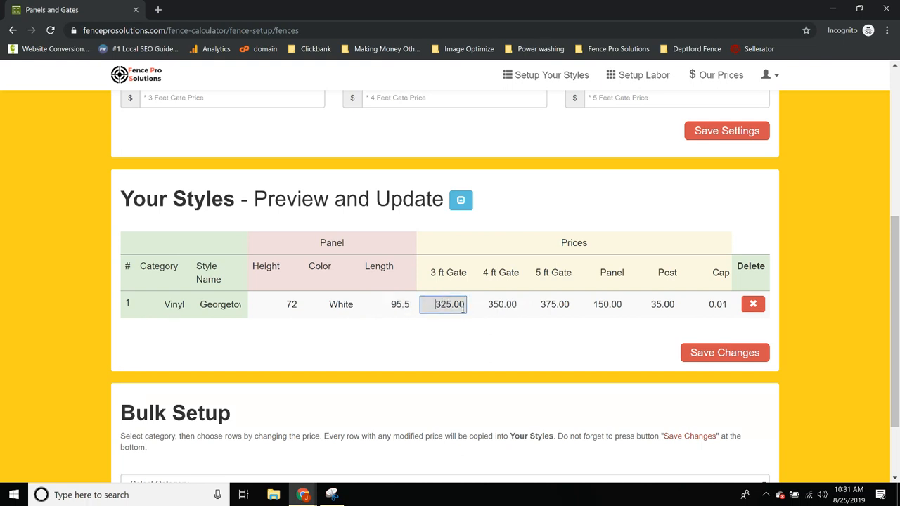
pyautogui.moveTo(440, 304); pyautogui.dragTo(541, 303)
pyautogui.scroll(-1, 487, 363)
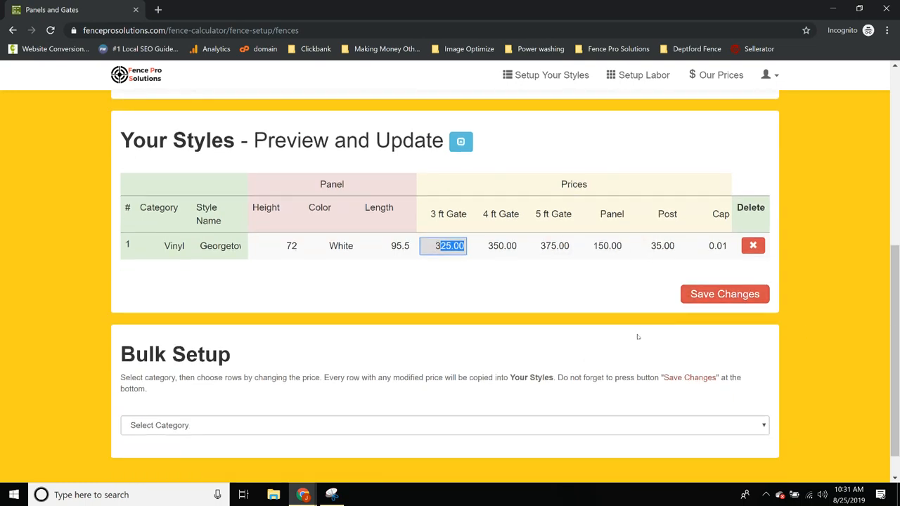
pyautogui.scroll(5, 638, 336)
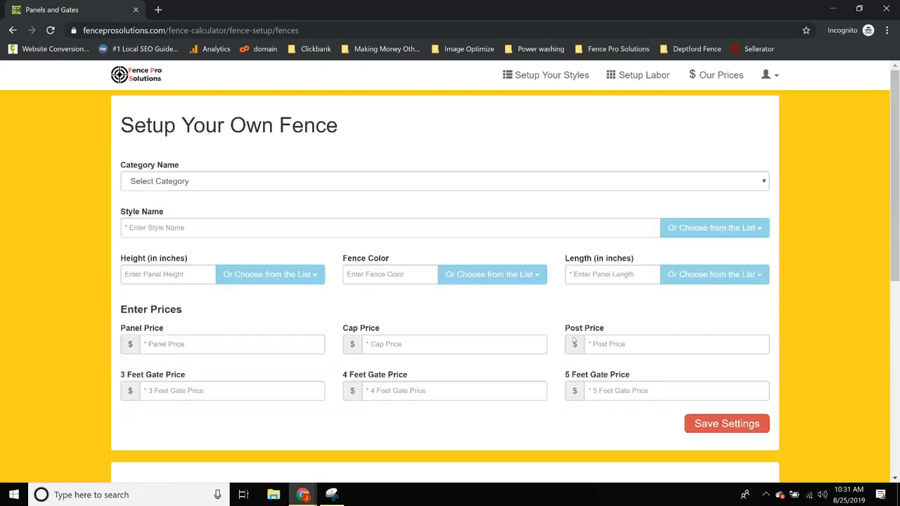
# On Our Prices, set Georgetown's 3, 4 and 5 ft gate prices to 175, 200 and 225, then save
pyautogui.click(724, 78)
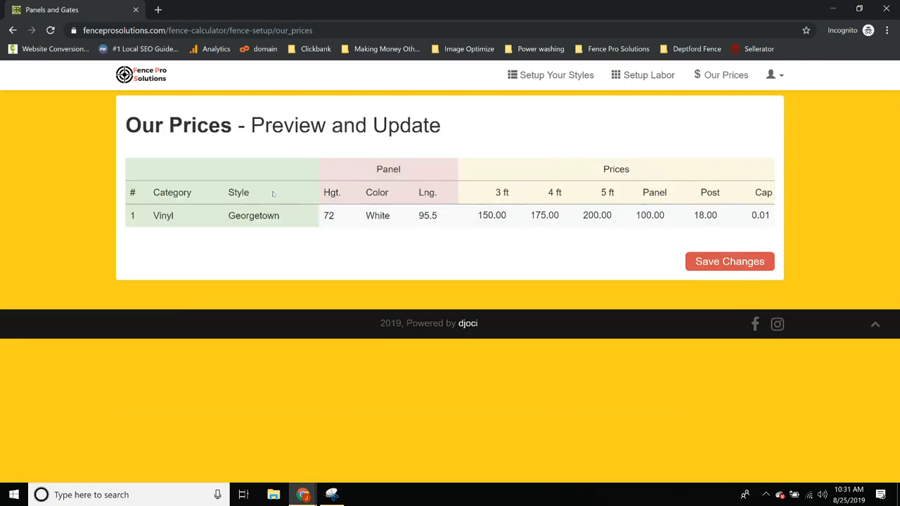
pyautogui.click(470, 220)
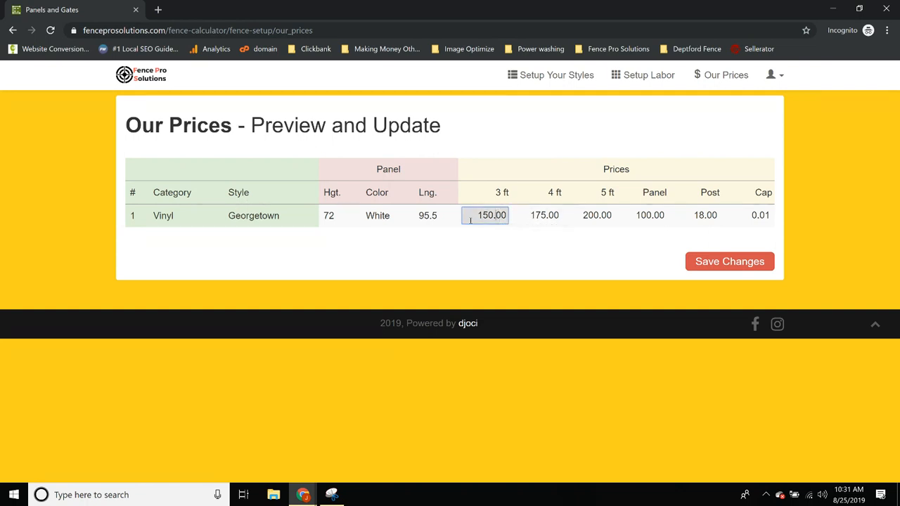
pyautogui.press('BackSpace')
pyautogui.press('BackSpace')
pyautogui.write('75')
pyautogui.press('Tab')
pyautogui.write('200')
pyautogui.write('225')
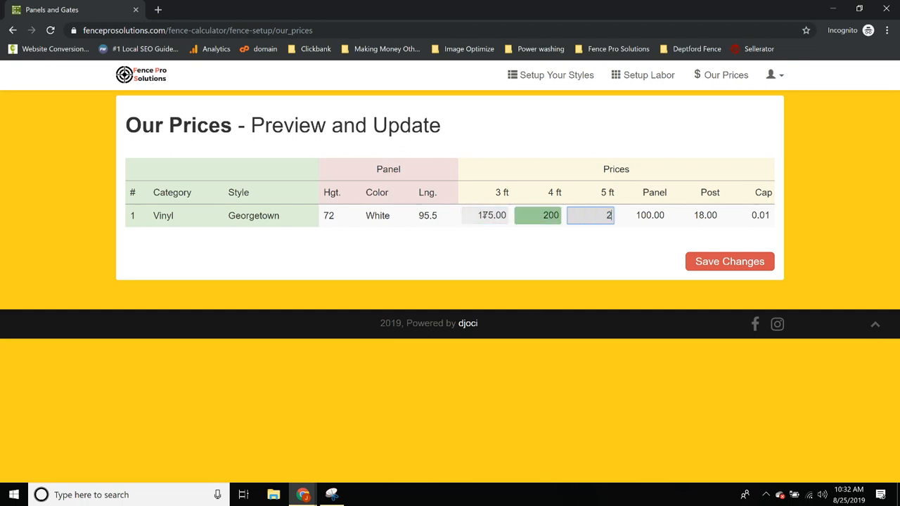
pyautogui.click(716, 263)
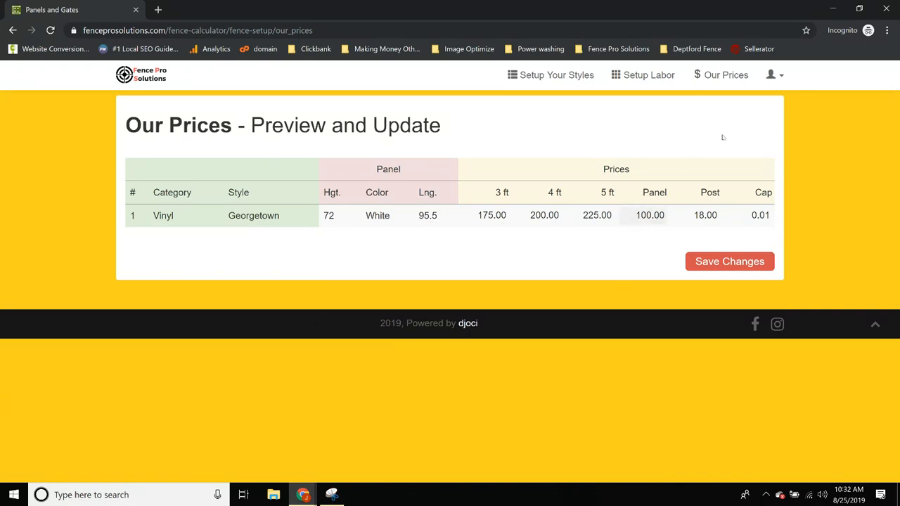
pyautogui.click(773, 75)
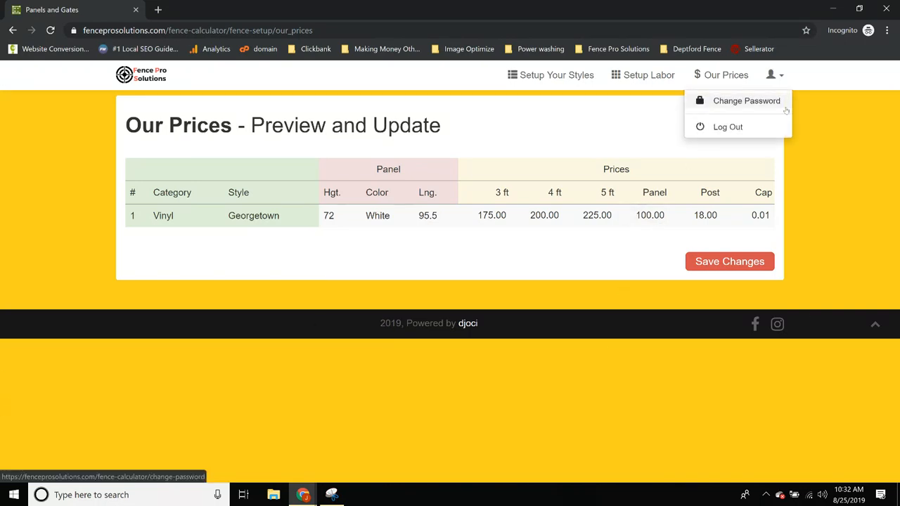
pyautogui.click(229, 99)
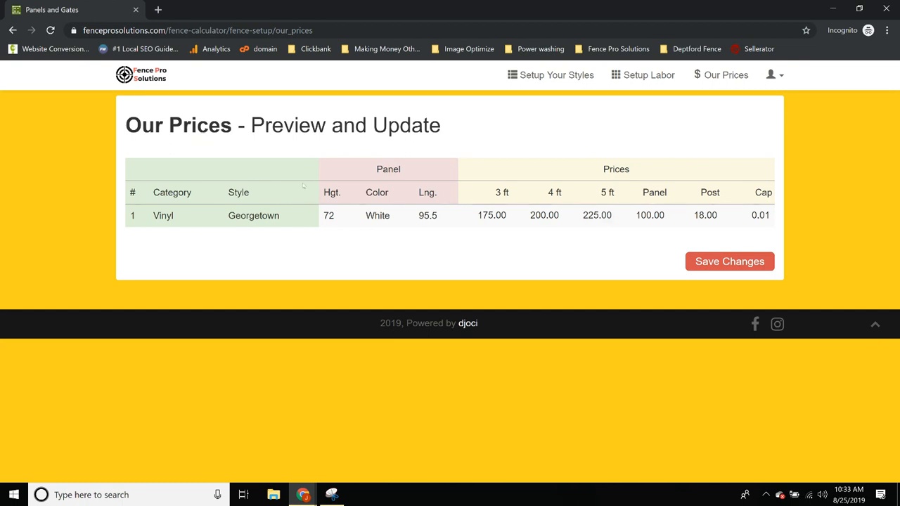
pyautogui.click(306, 494)
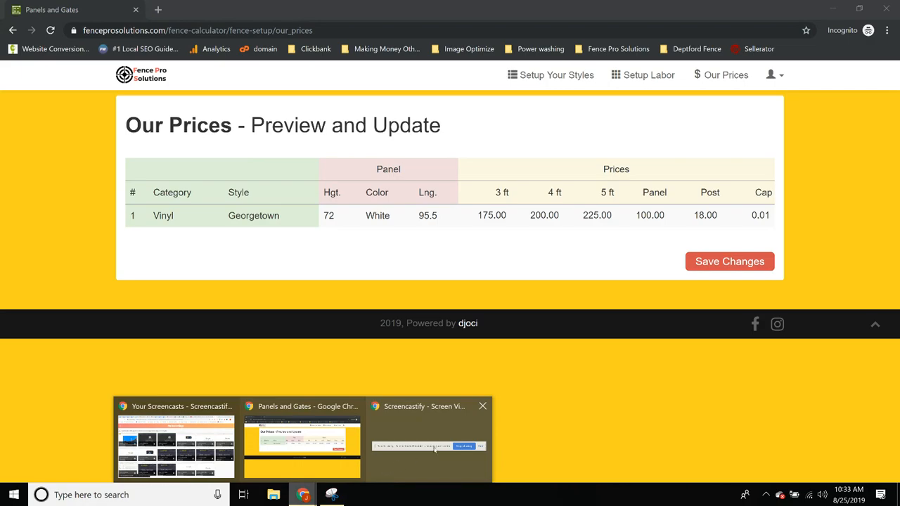